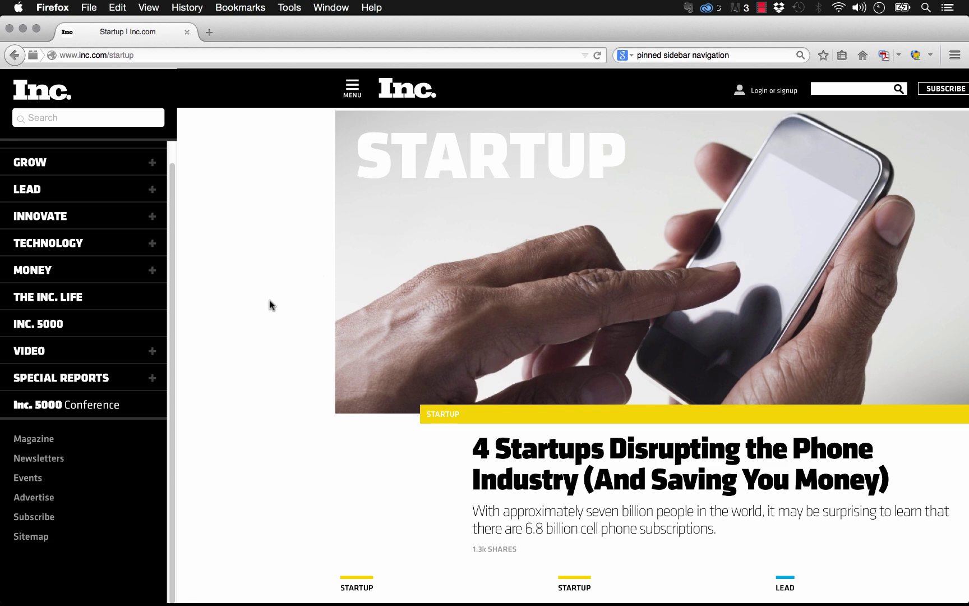
Scroll the Inc.com pinned sidebar example, then return to the blank Muse Home page
drag(171, 290, 173, 273)
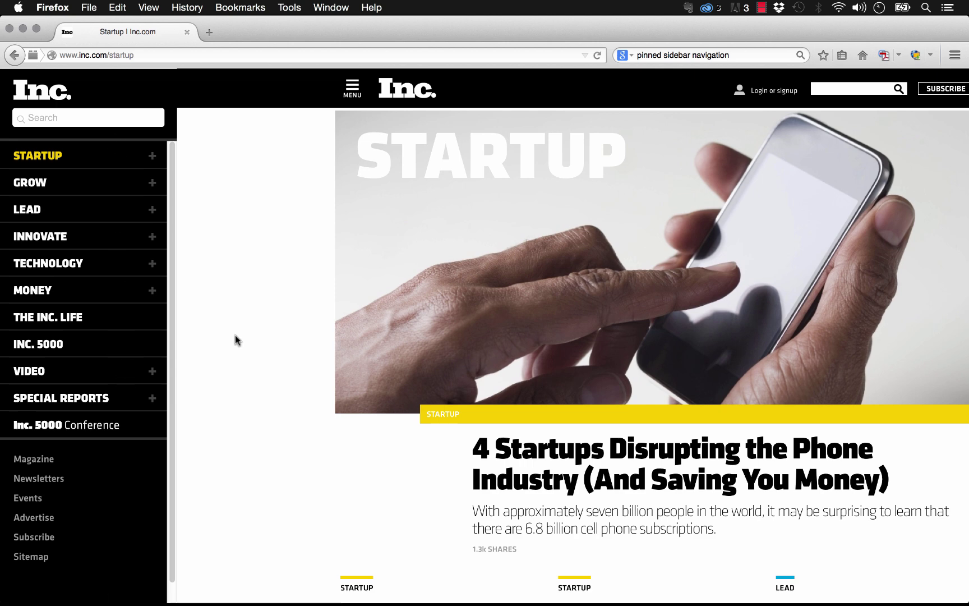
click(417, 581)
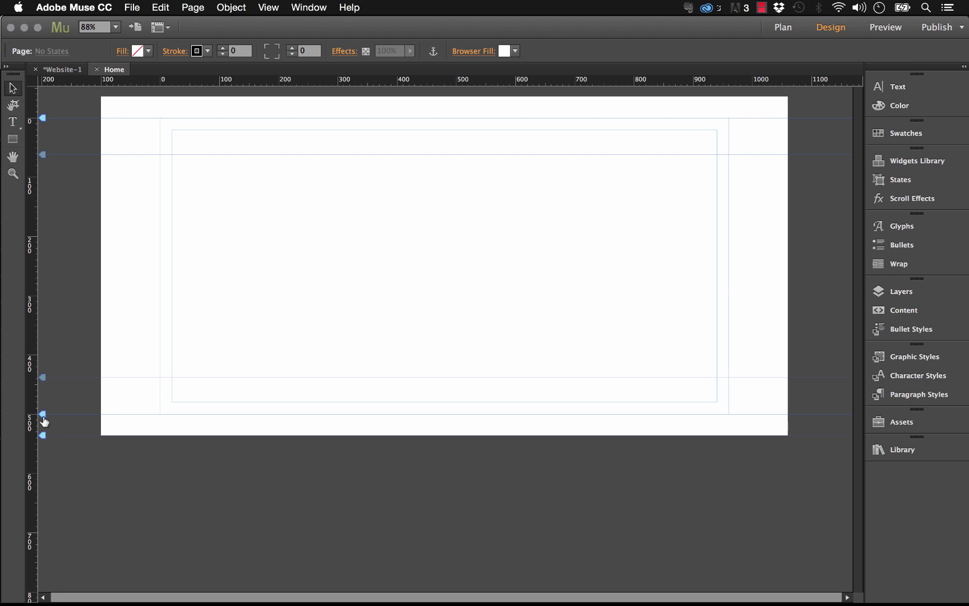
Extend the page bottom and draw a black-filled rectangle from the page's top-left corner
drag(45, 420, 49, 600)
scroll(91, 249, up, 3)
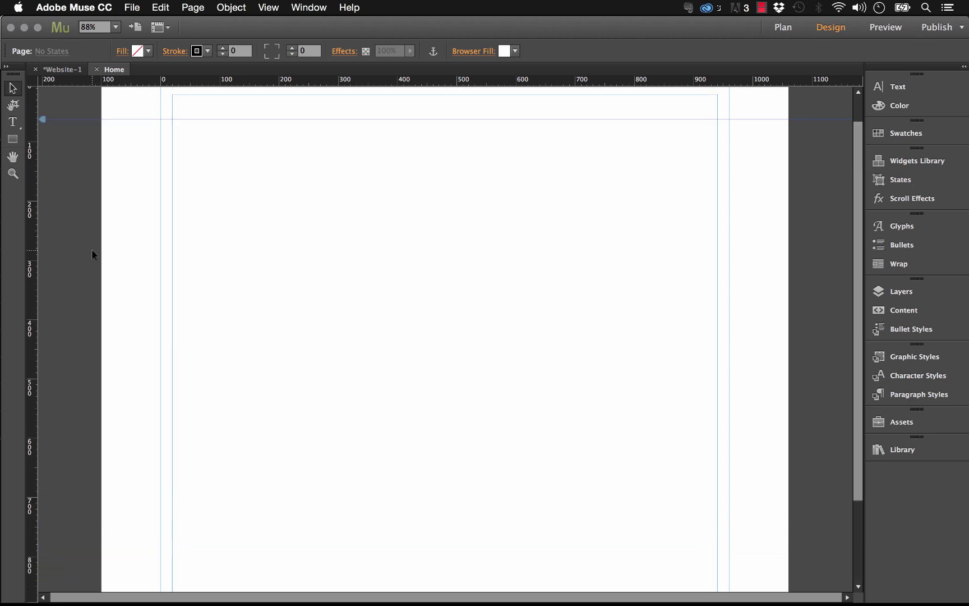
scroll(92, 249, up, 2)
key(m)
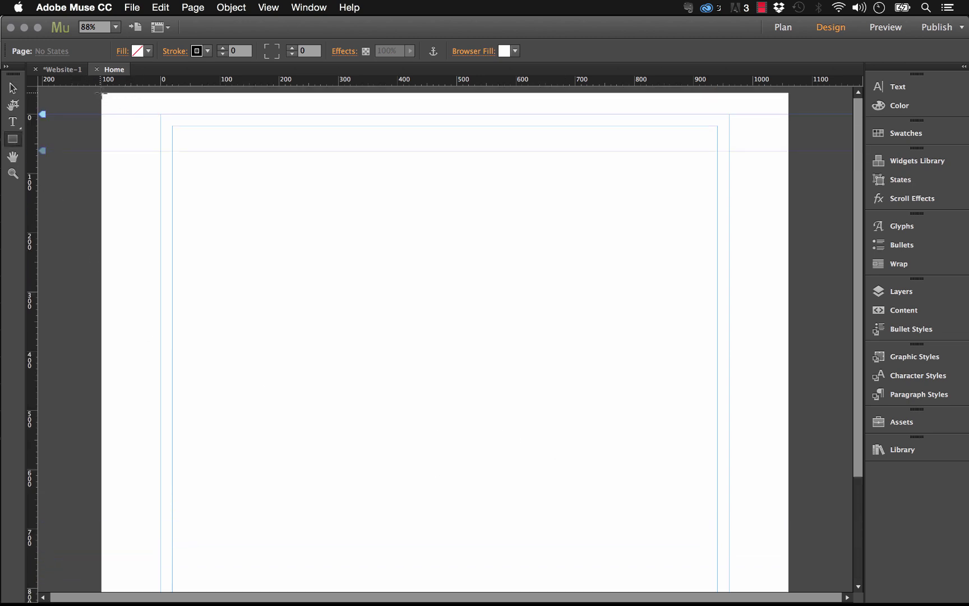
drag(102, 93, 252, 338)
click(137, 51)
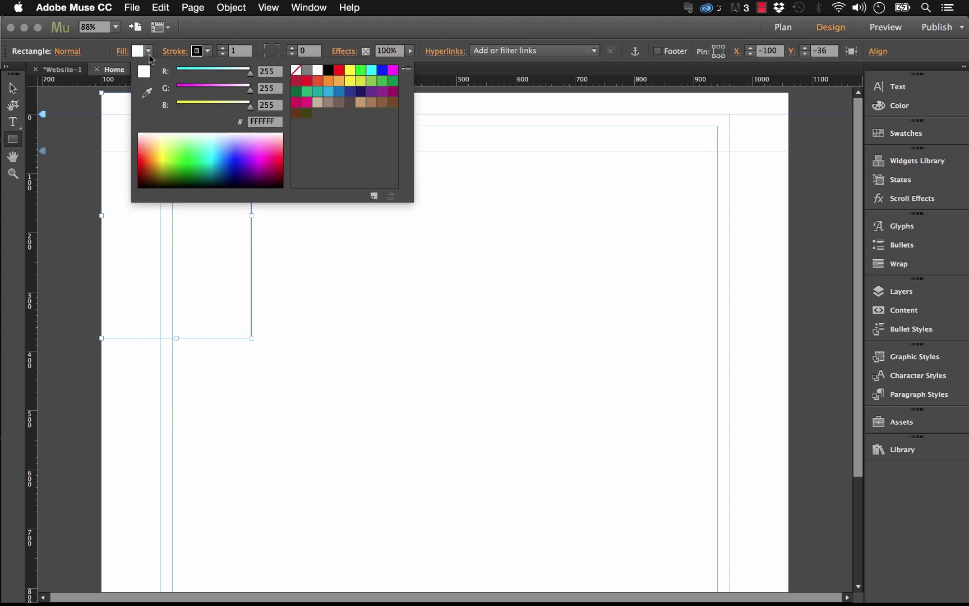
click(328, 70)
Stretch the black rectangle far down the page into a tall left sidebar
click(12, 88)
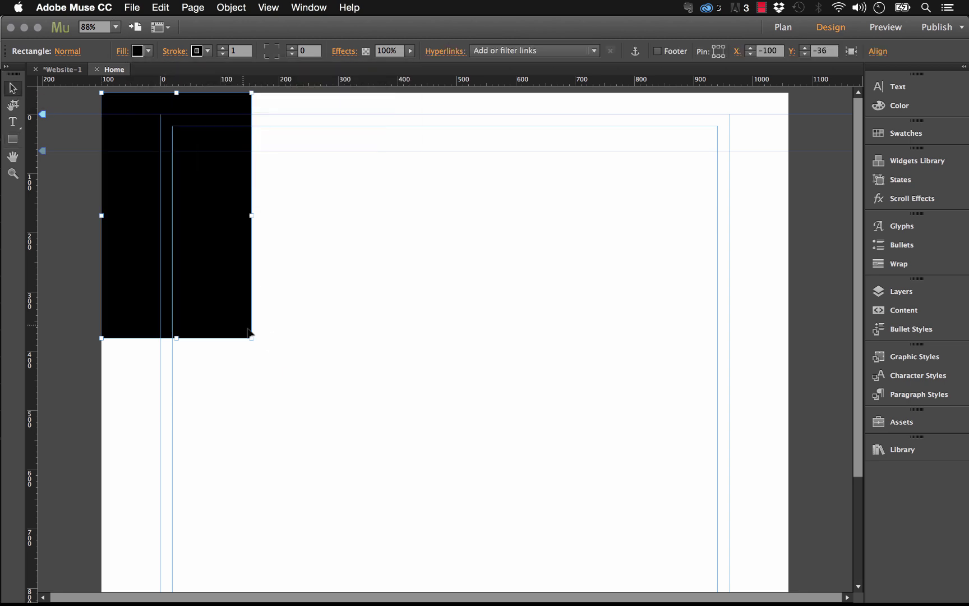
click(328, 305)
click(189, 336)
drag(176, 337, 178, 498)
scroll(166, 490, down, 3)
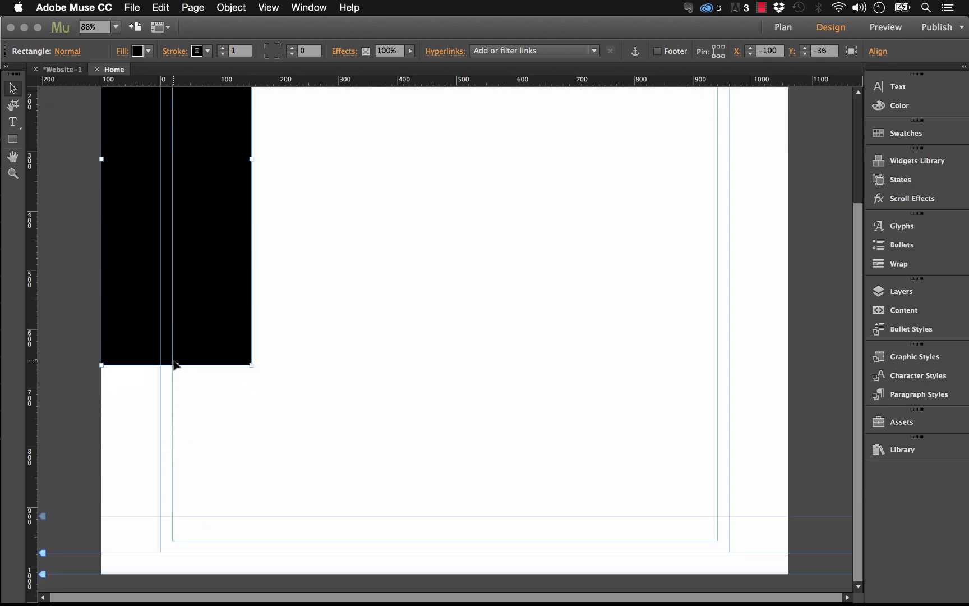
drag(174, 365, 177, 460)
scroll(491, 205, up, 5)
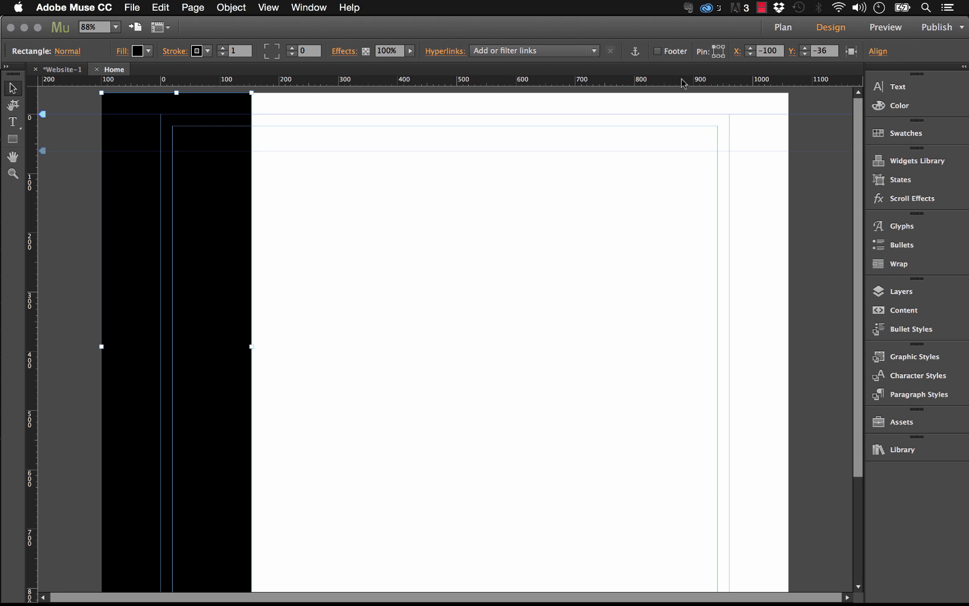
scroll(343, 157, down, 5)
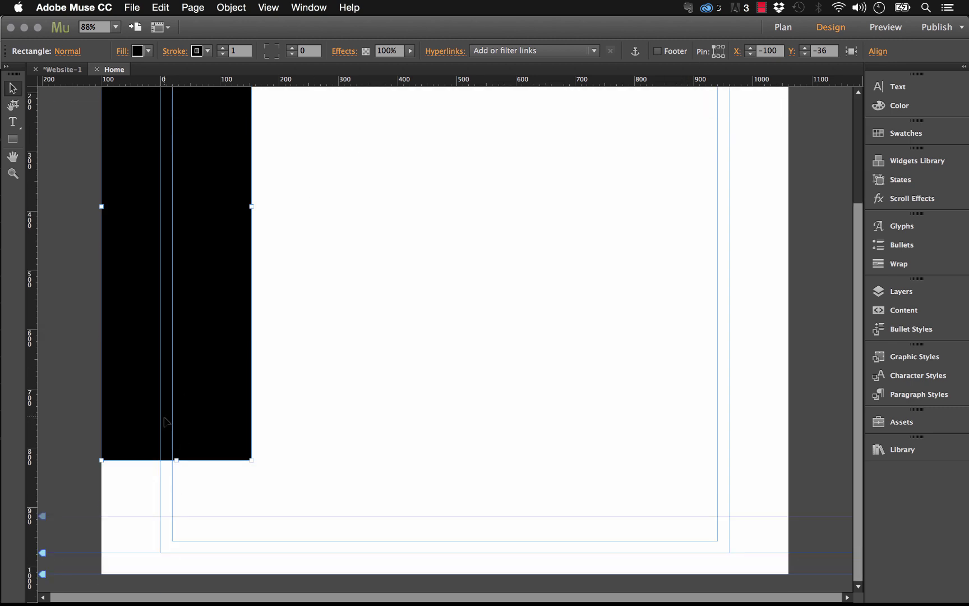
Preview the Home page and its black left sidebar in Firefox
click(131, 7)
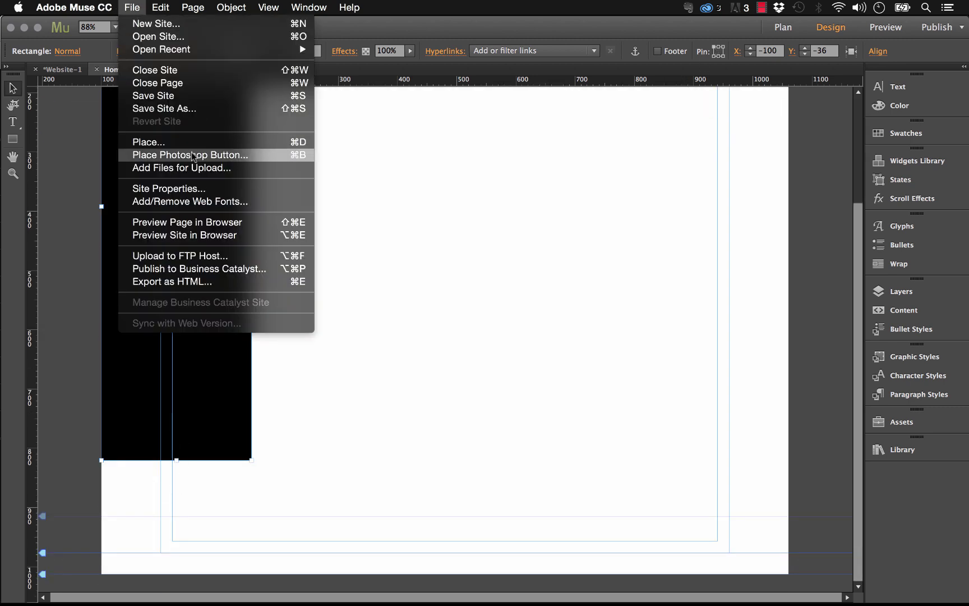
click(190, 223)
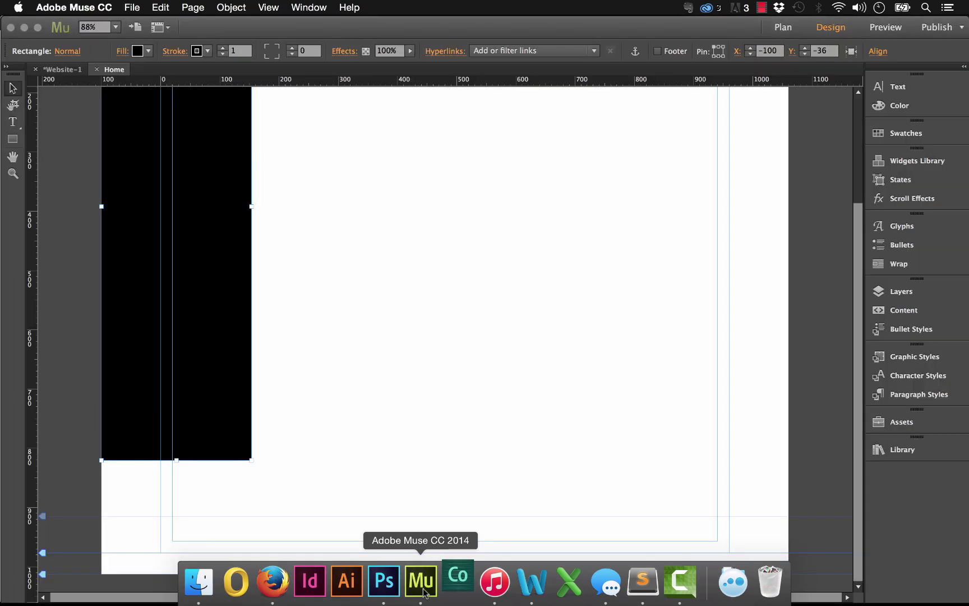
Delete the tall black rectangle from the Home page
drag(338, 504, 69, 86)
key(Delete)
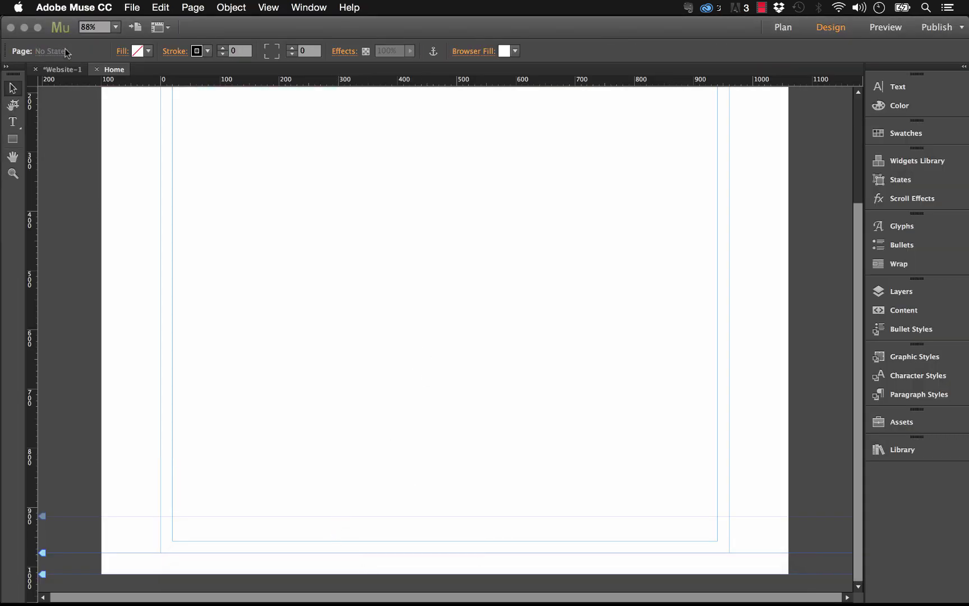
scroll(609, 269, up, 5)
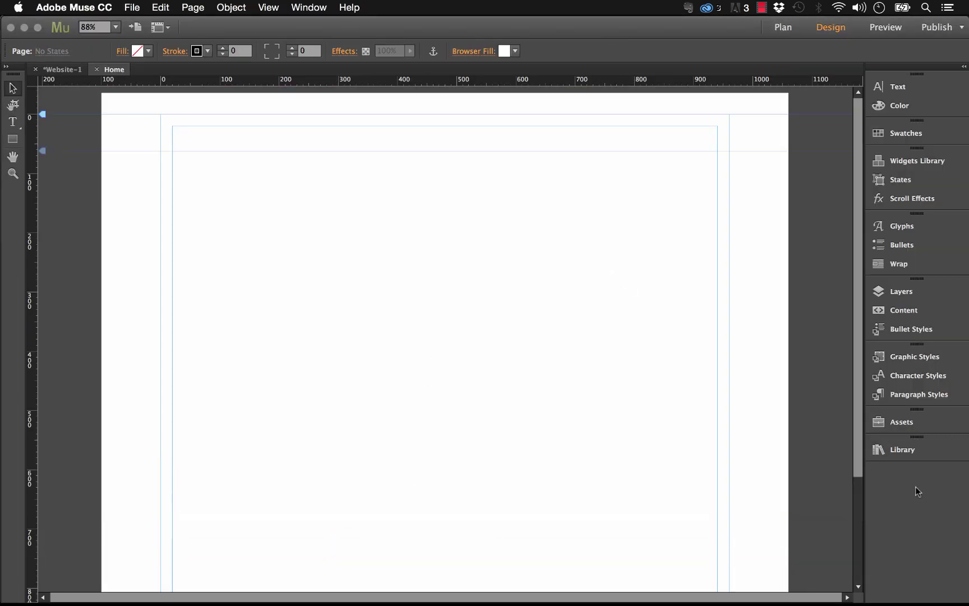
Place the Library's '044 – 100% Height Enabler' widget at the page's top-left
click(904, 452)
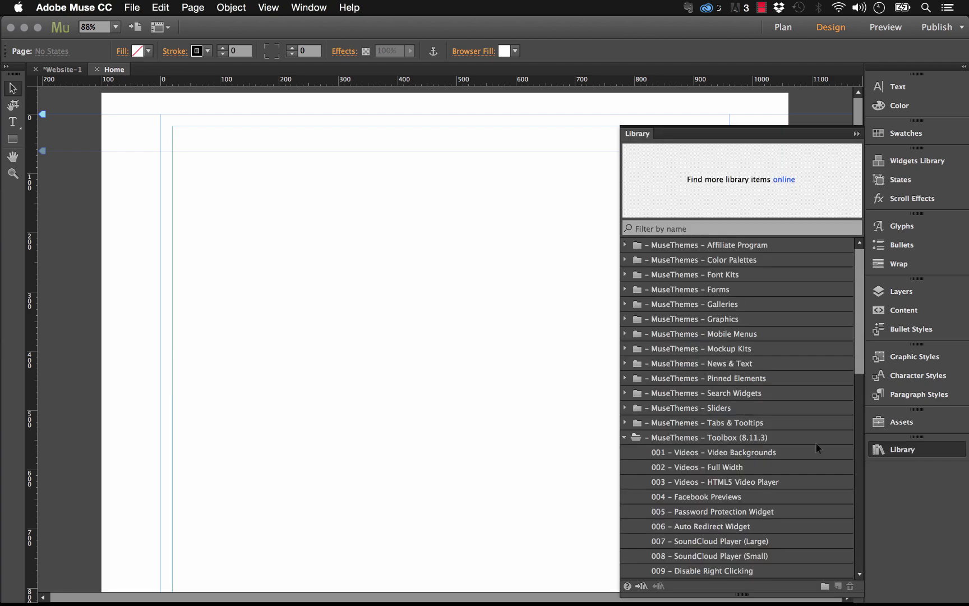
scroll(707, 454, down, 1)
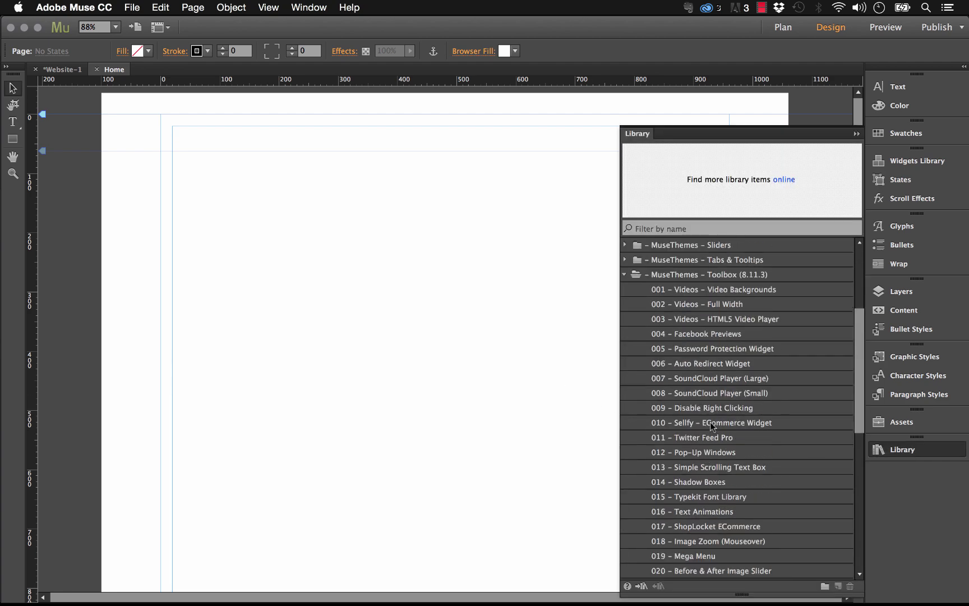
scroll(711, 426, down, 12)
click(695, 560)
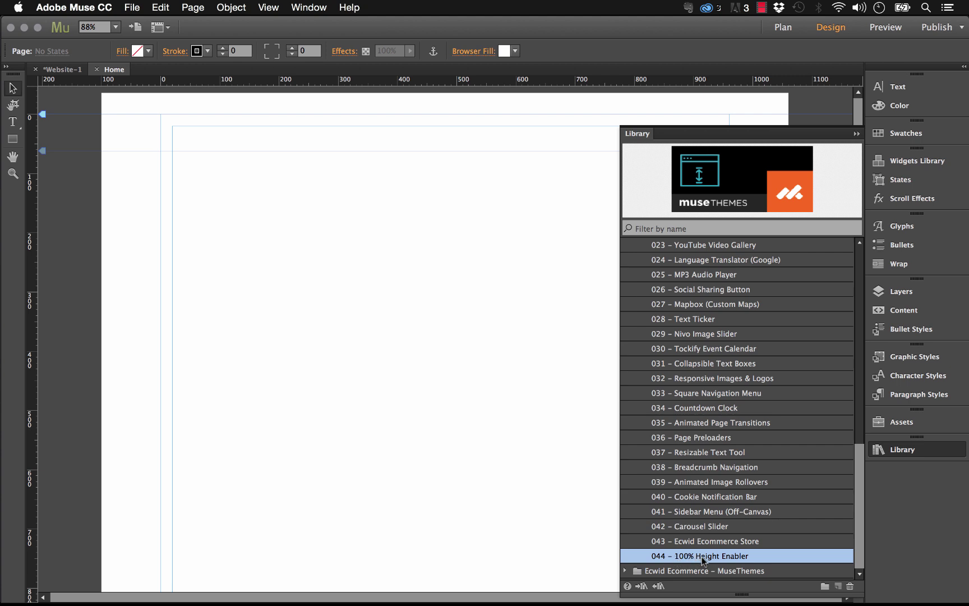
drag(702, 559, 173, 130)
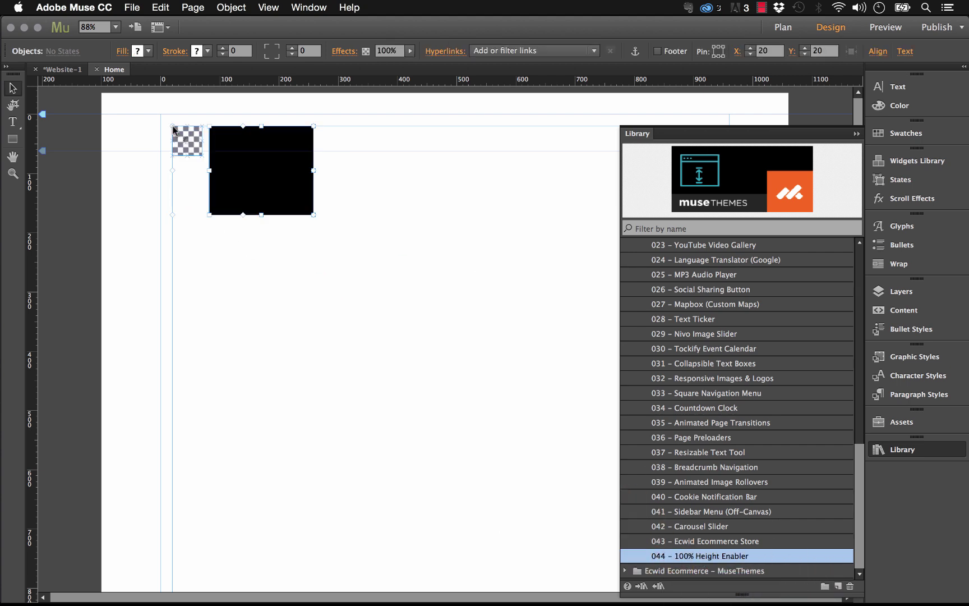
Put the Library away and inspect the 100% Height widget's options
click(568, 245)
click(856, 133)
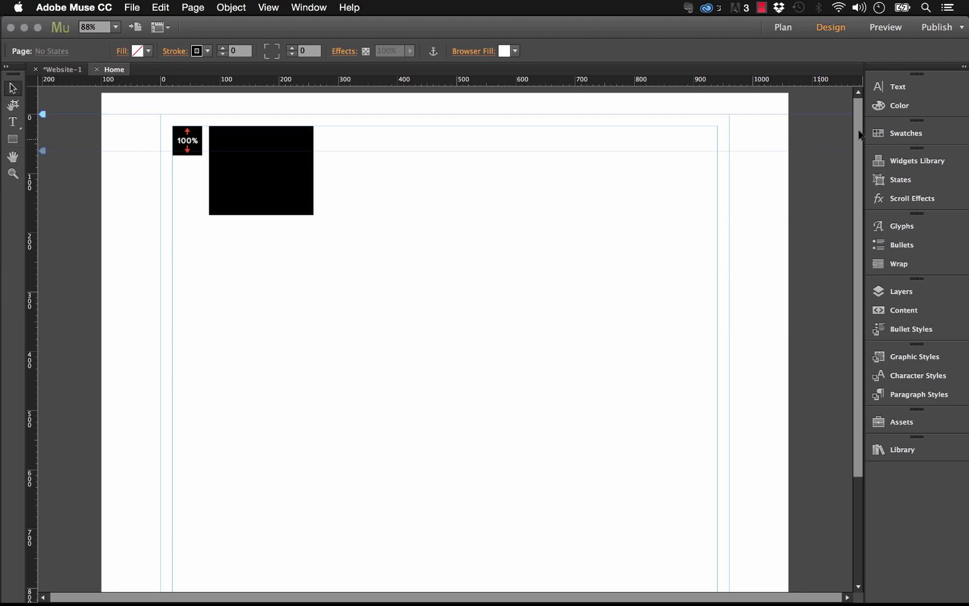
click(181, 143)
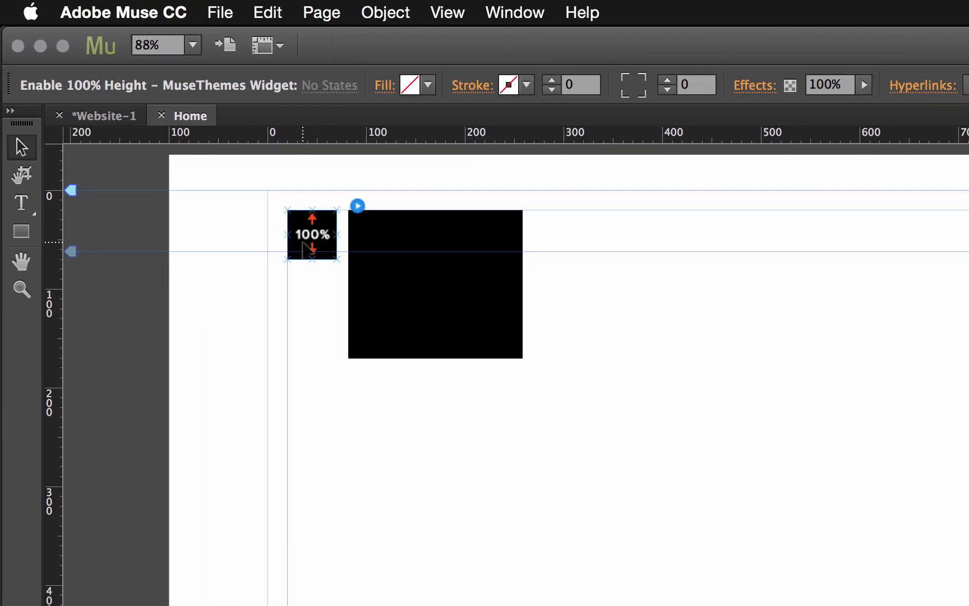
click(358, 206)
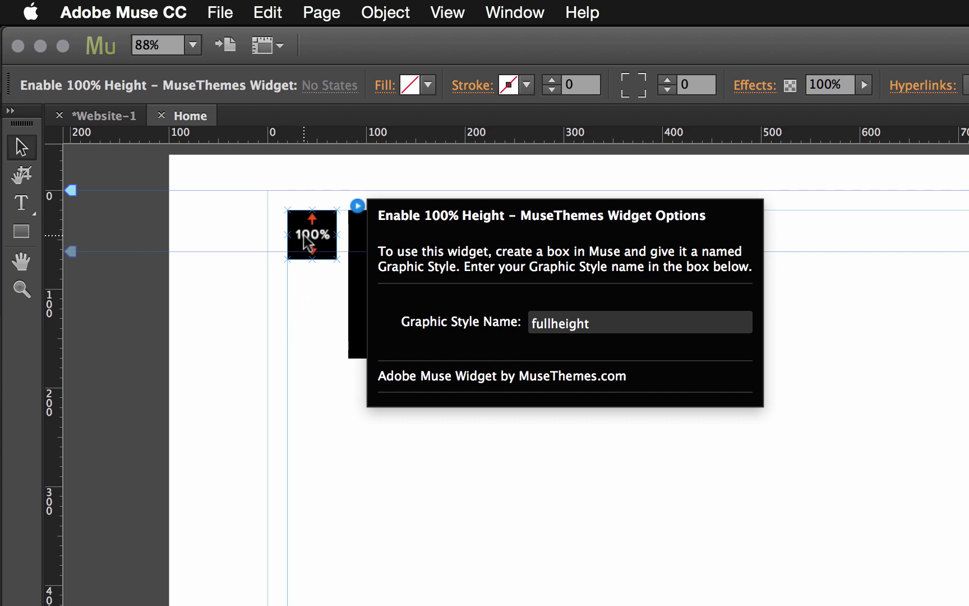
click(426, 326)
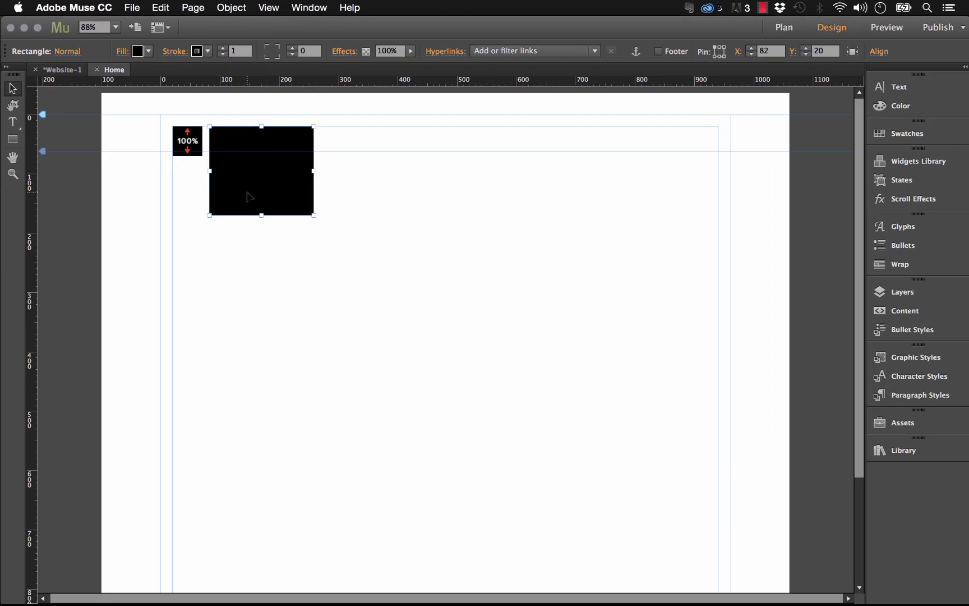
Move the black 'fullheight' rectangle to X 157, Y −36 at the page top
click(927, 360)
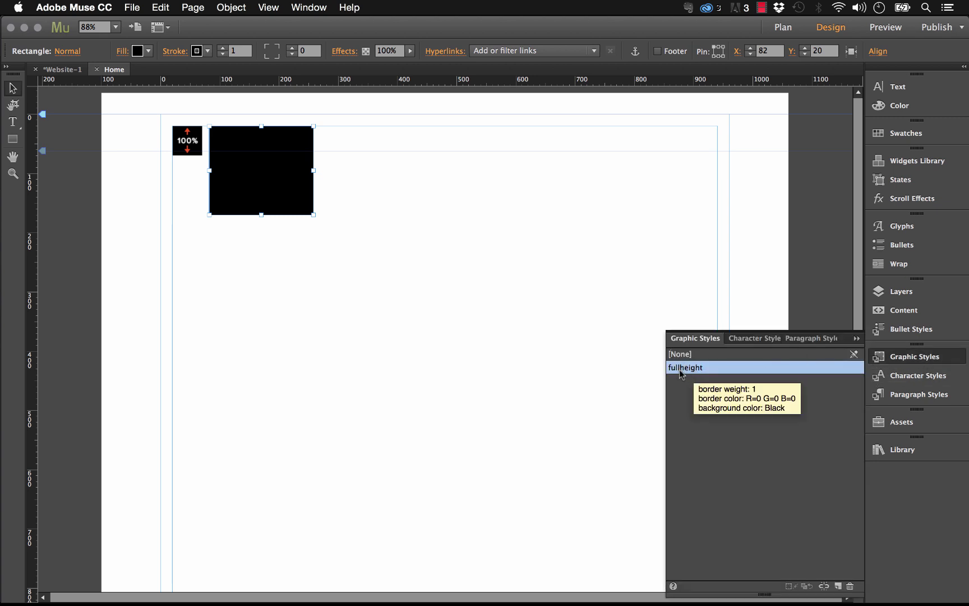
click(373, 213)
click(278, 184)
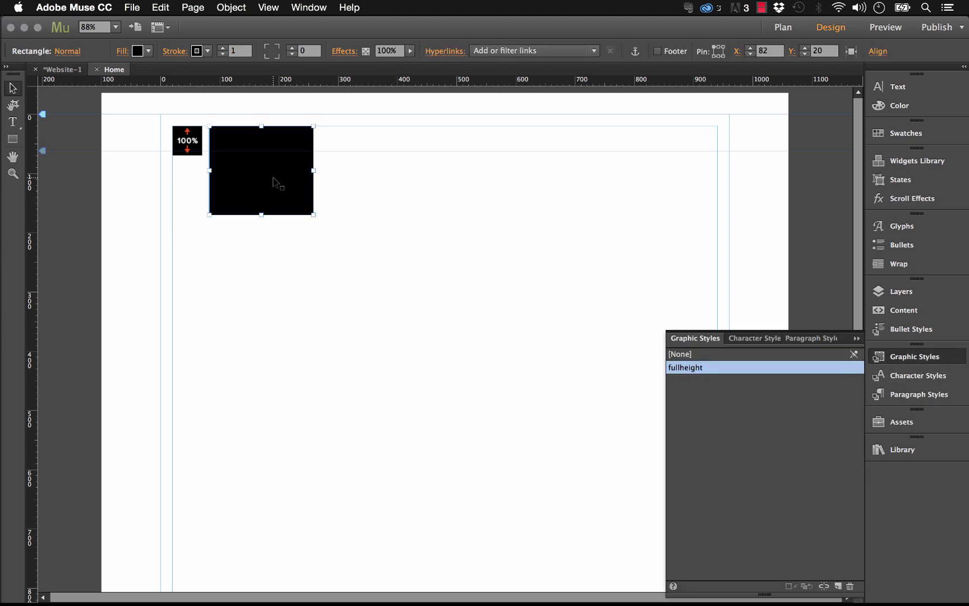
drag(262, 190, 308, 154)
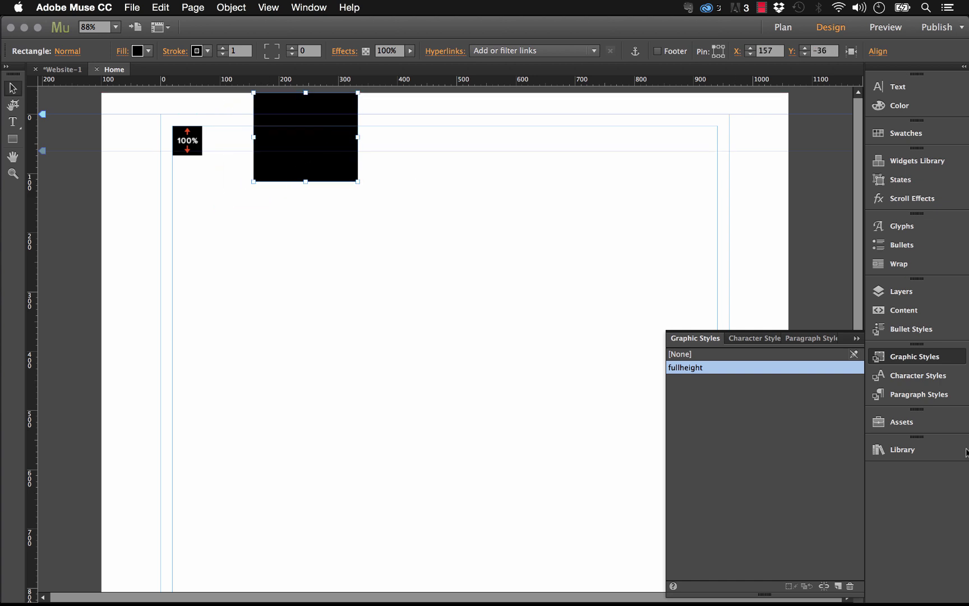
click(856, 339)
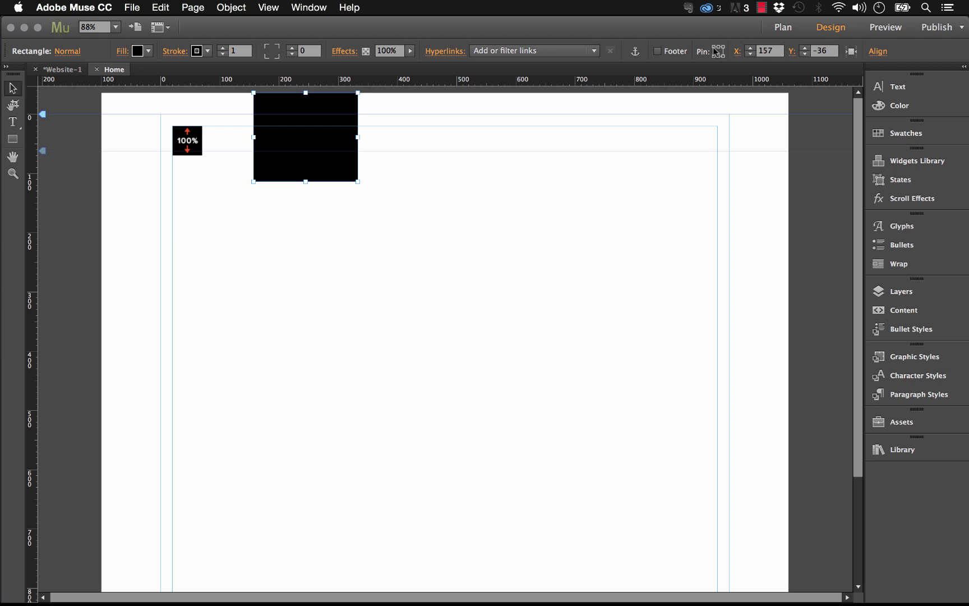
click(438, 150)
click(194, 146)
click(180, 171)
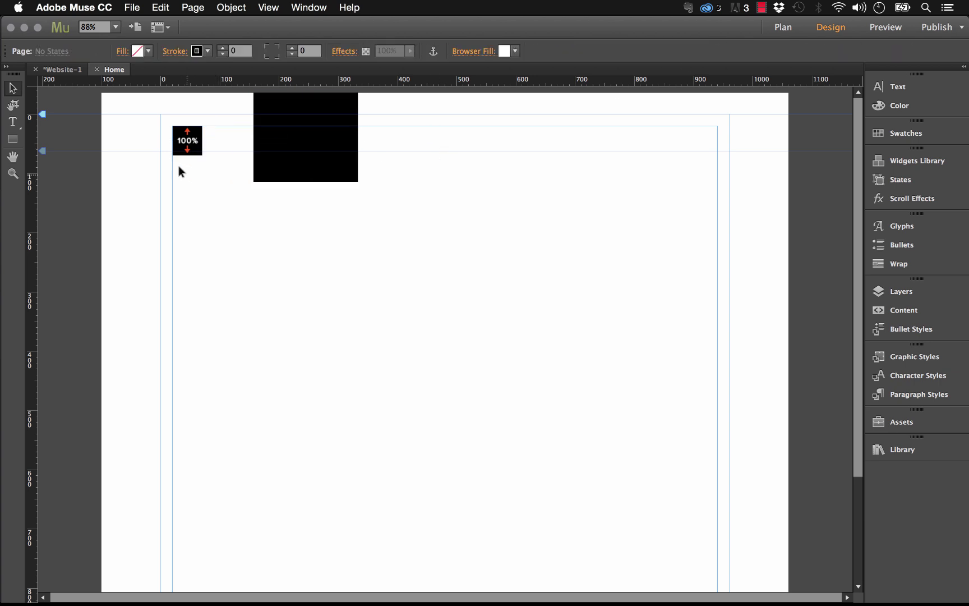
Preview the page with the 100% Height widget and black rectangle in Firefox
click(133, 7)
click(224, 219)
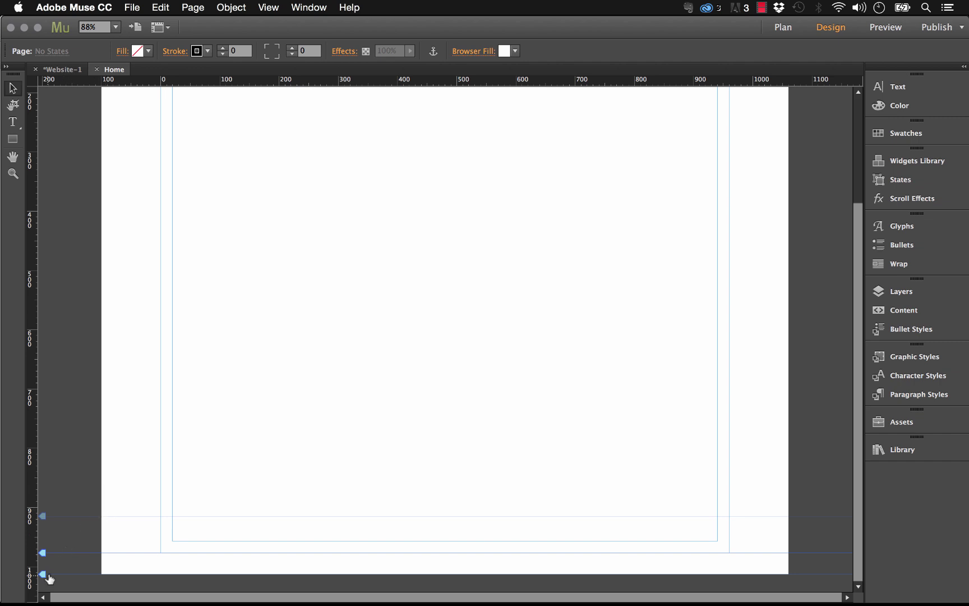
Raise the page's bottom edge to roughly 960 px
drag(46, 581, 60, 545)
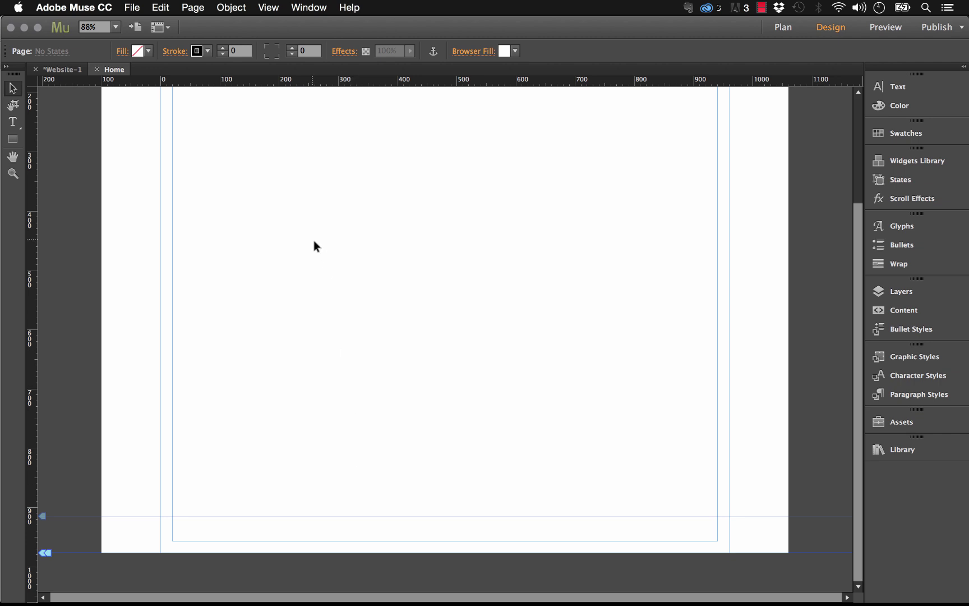
click(63, 69)
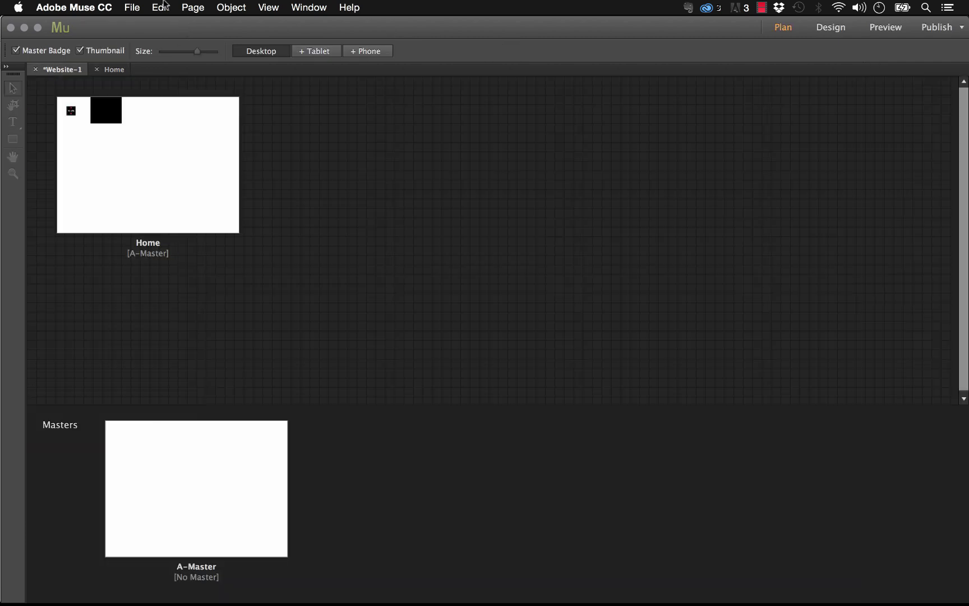
double_click(129, 160)
click(132, 8)
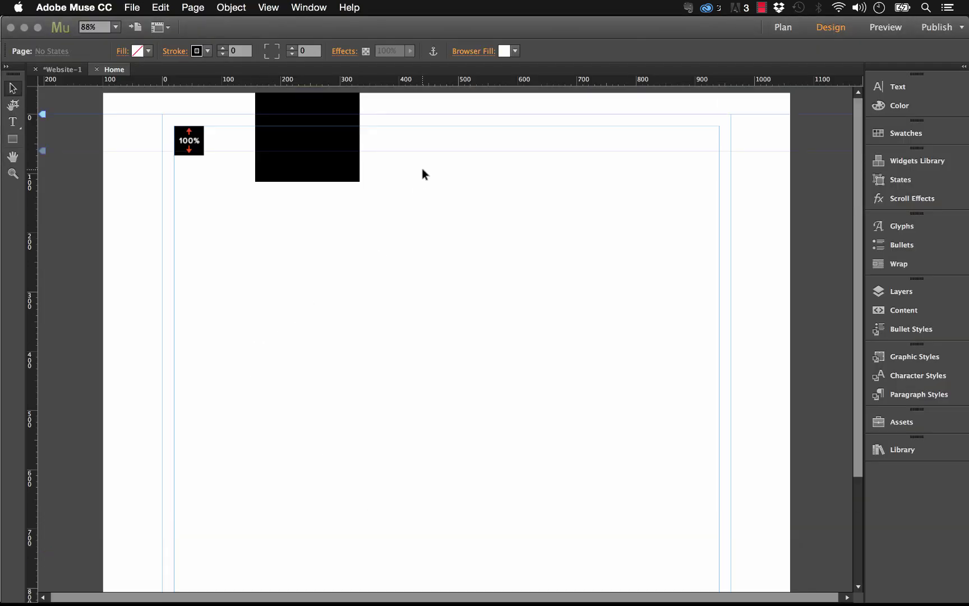
Resize the thin black bar at the page top into a large black square
click(333, 137)
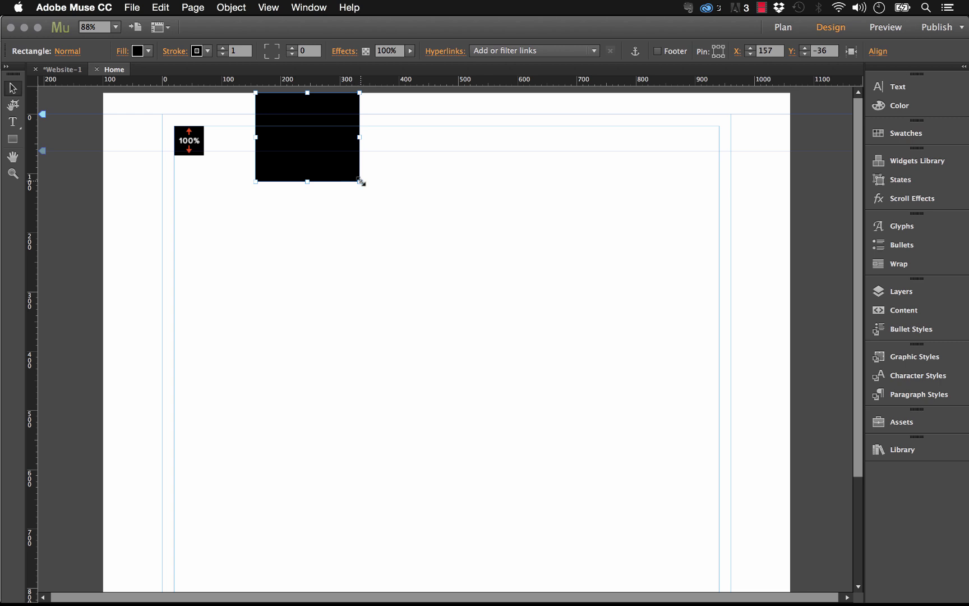
drag(361, 181, 331, 143)
click(372, 151)
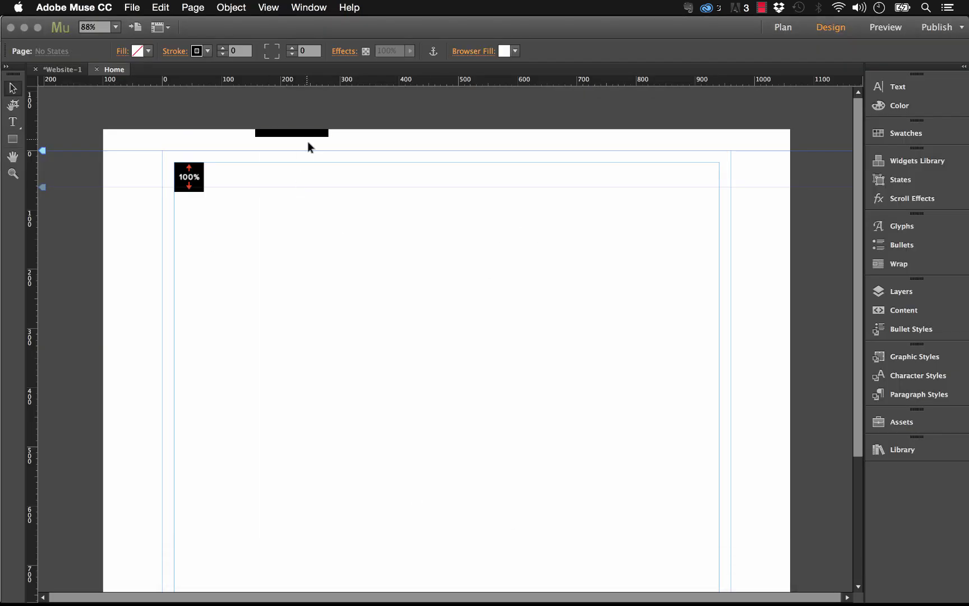
click(307, 134)
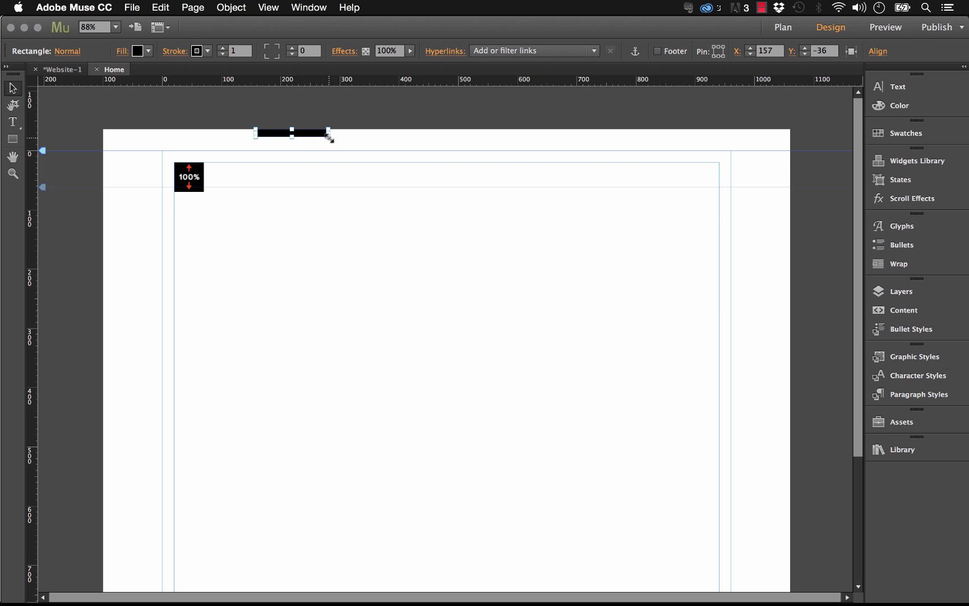
drag(330, 137, 381, 258)
Move the 100% Height widget onto the left pasteboard and delete the black rectangle
click(188, 190)
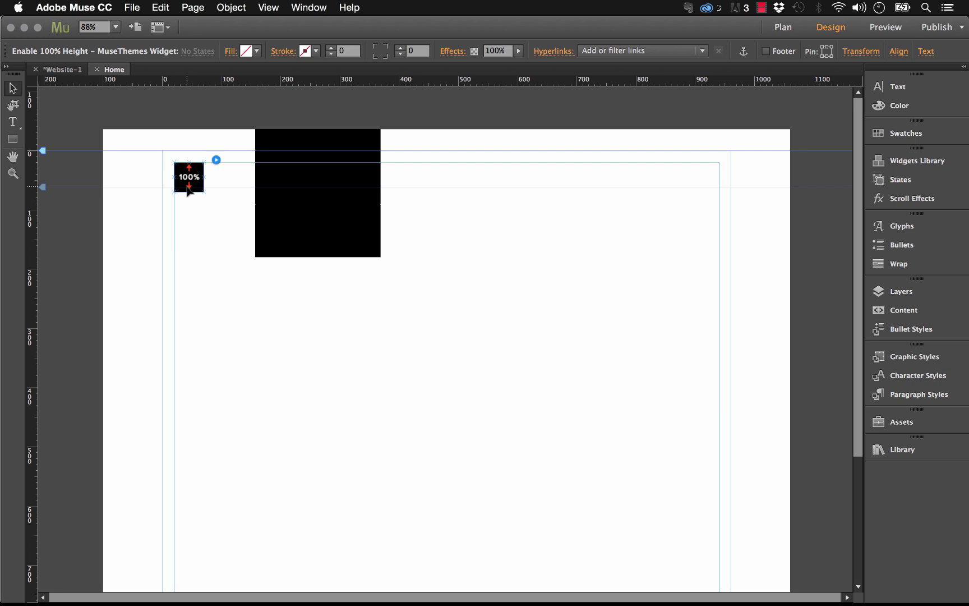
drag(197, 178, 71, 228)
click(109, 242)
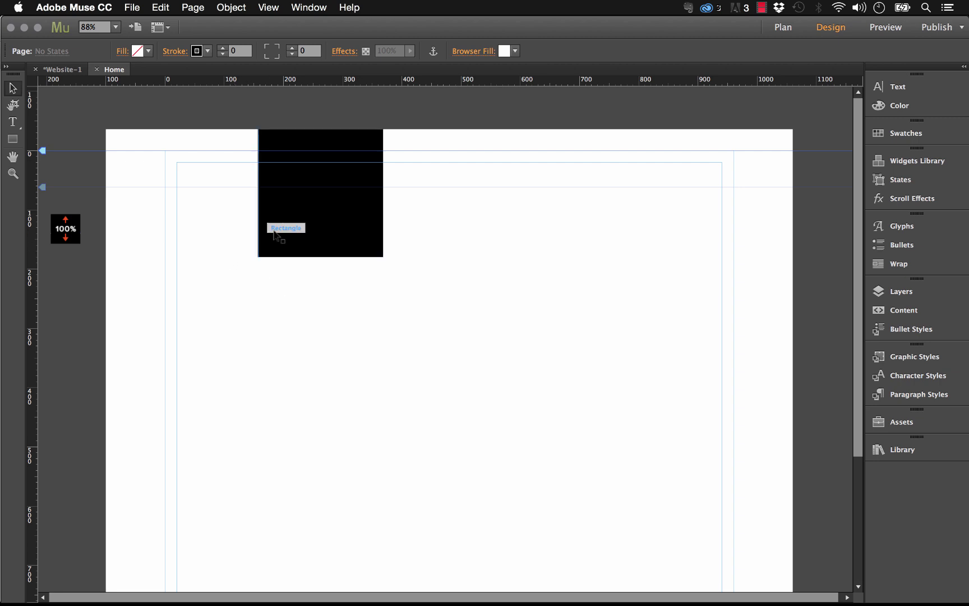
click(296, 216)
key(Delete)
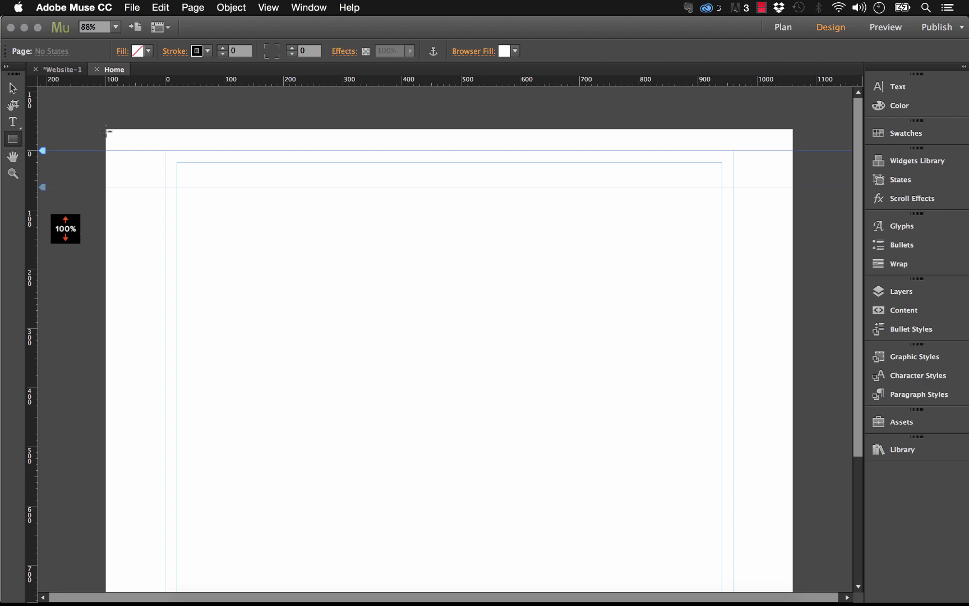
Draw a tall top-left rectangle with 0 stroke and a new #303030 fill swatch
mouse_move(105, 128)
mouse_down()
mouse_move(214, 274)
mouse_move(251, 344)
mouse_move(266, 399)
mouse_up()
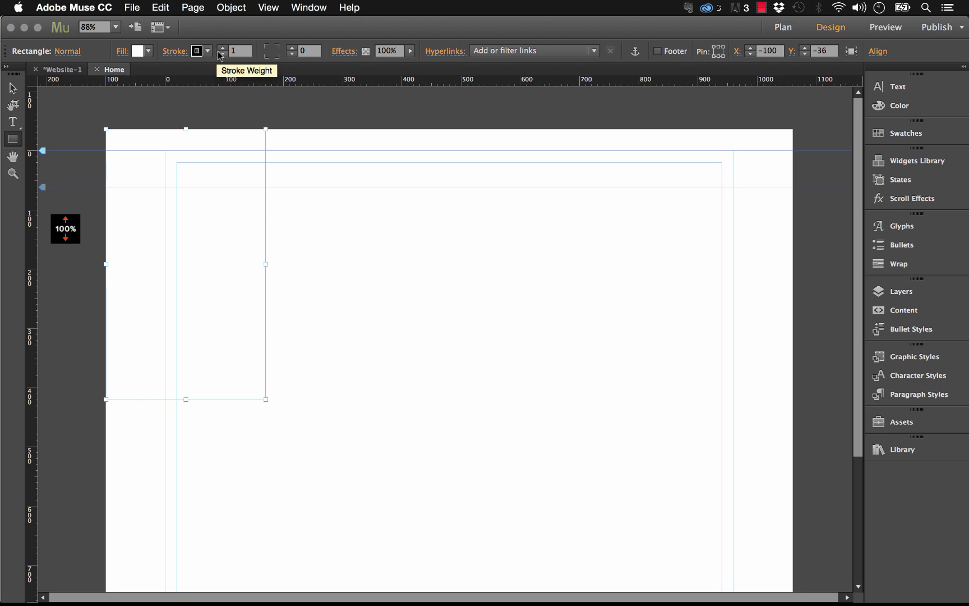
click(223, 54)
click(147, 51)
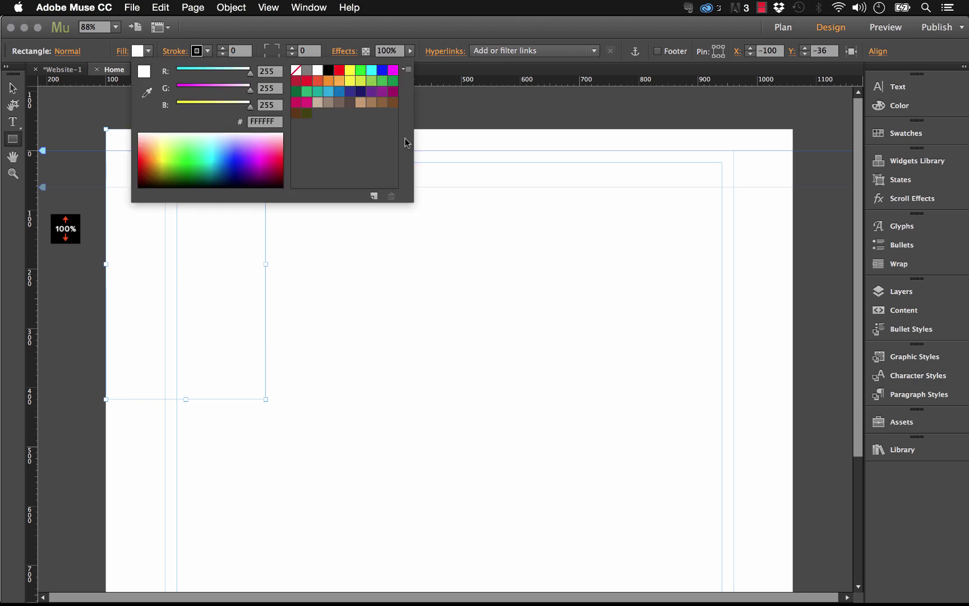
click(328, 70)
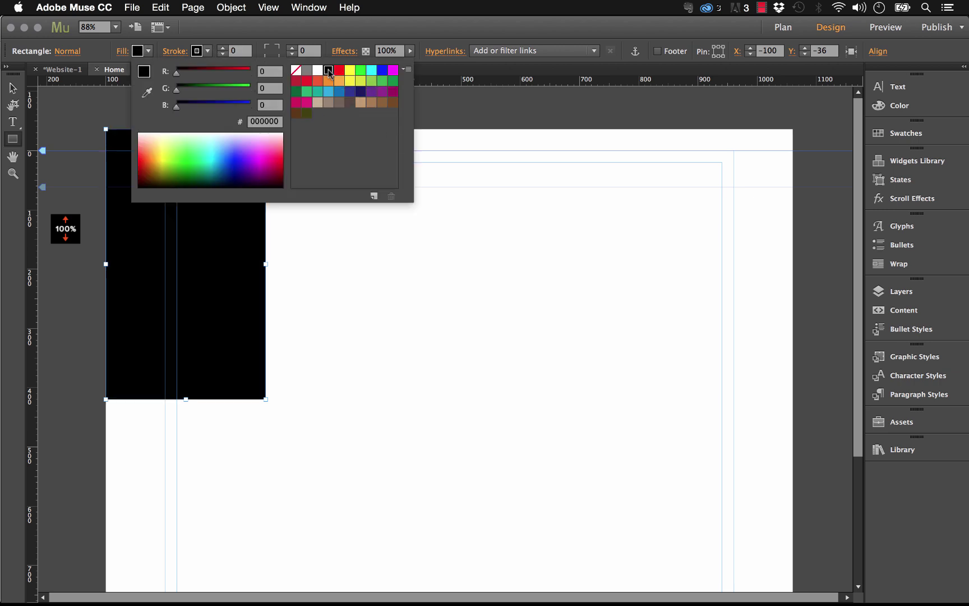
click(373, 196)
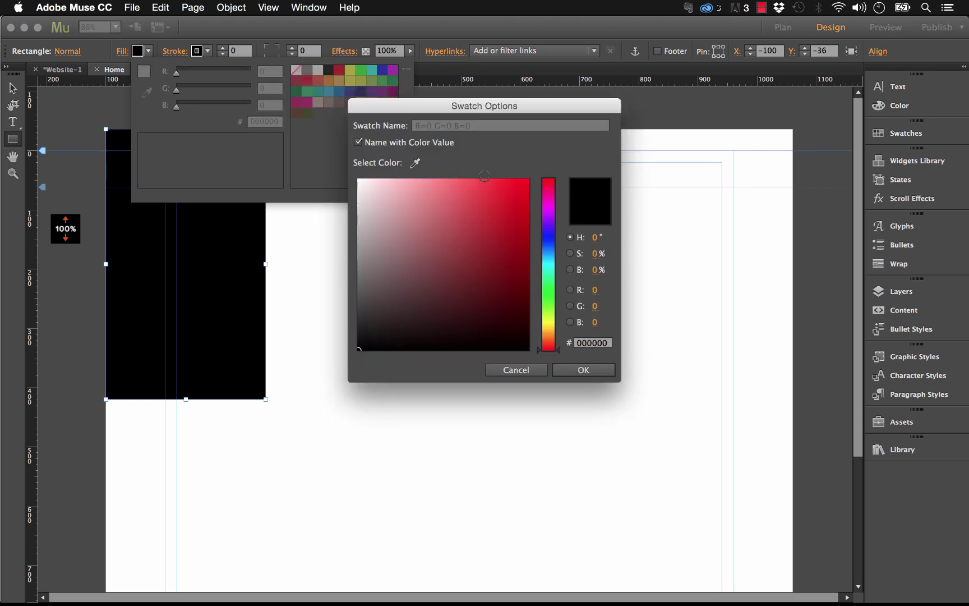
click(562, 370)
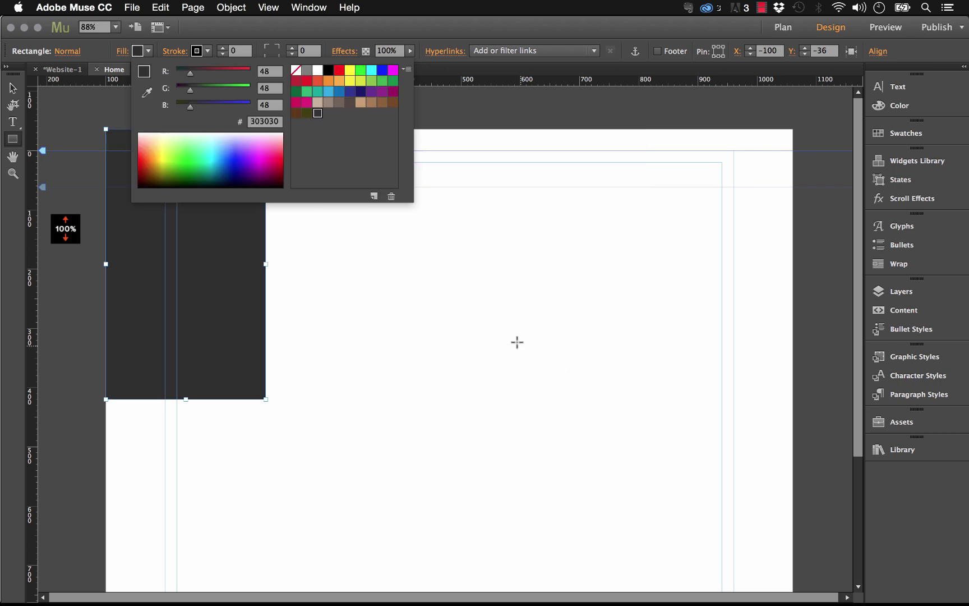
click(12, 88)
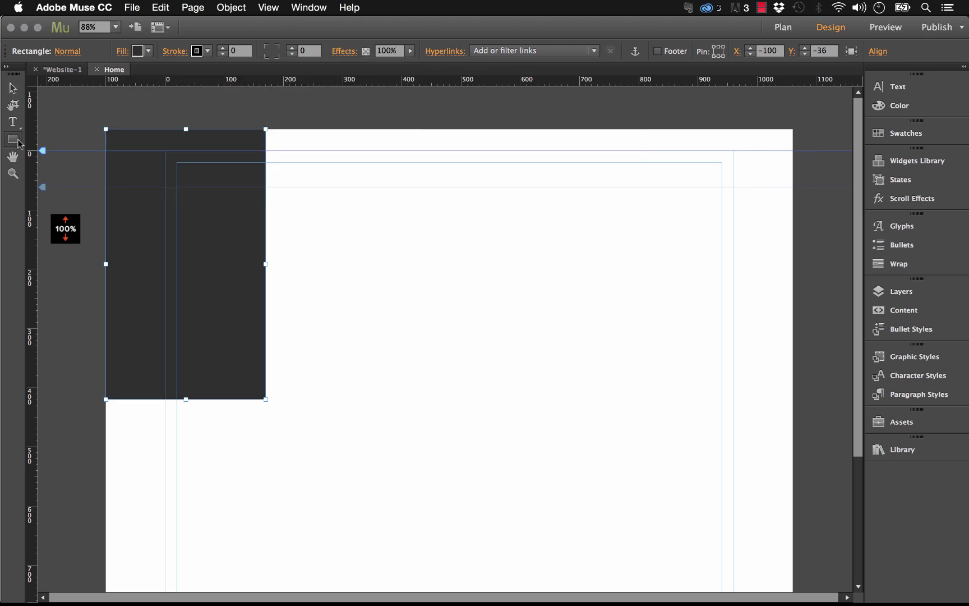
click(380, 288)
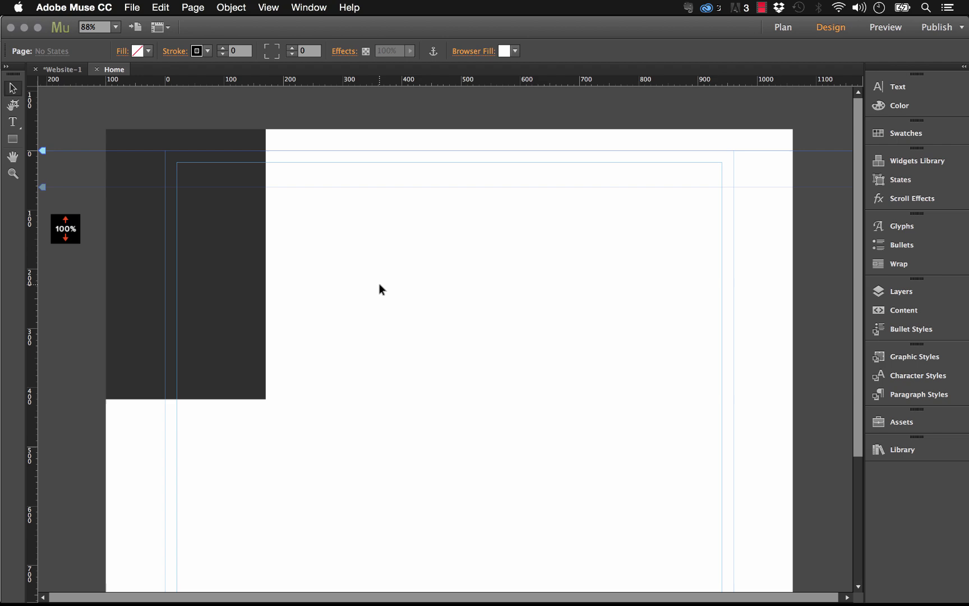
Create a new graphic style named 'box' from the dark grey rectangle
click(238, 238)
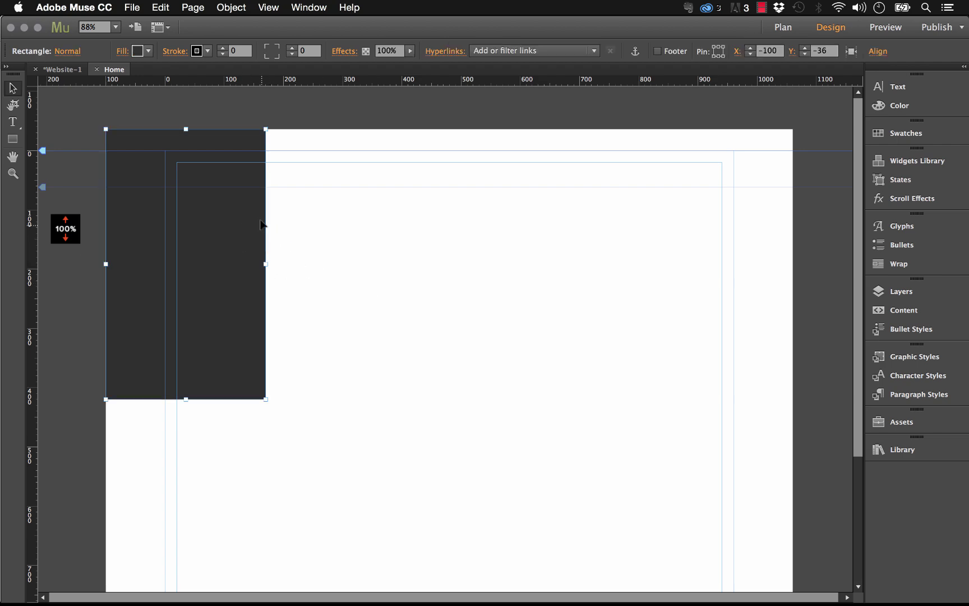
click(914, 358)
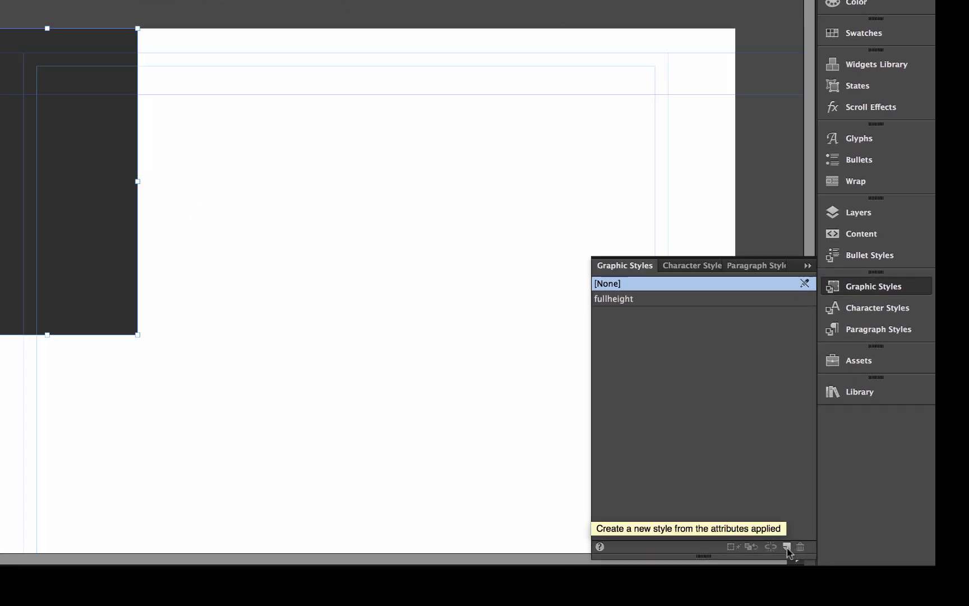
click(838, 586)
double_click(577, 290)
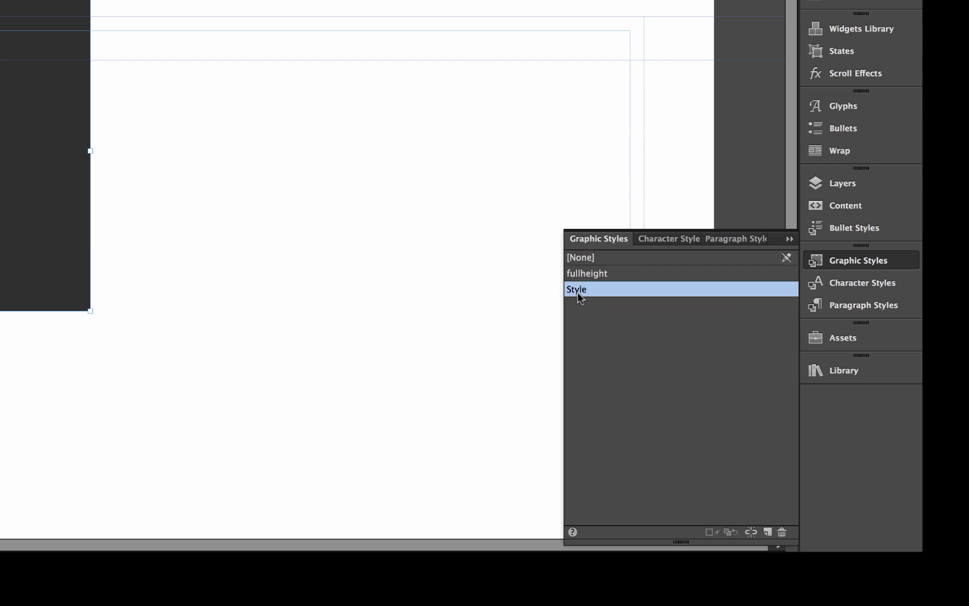
text(box)
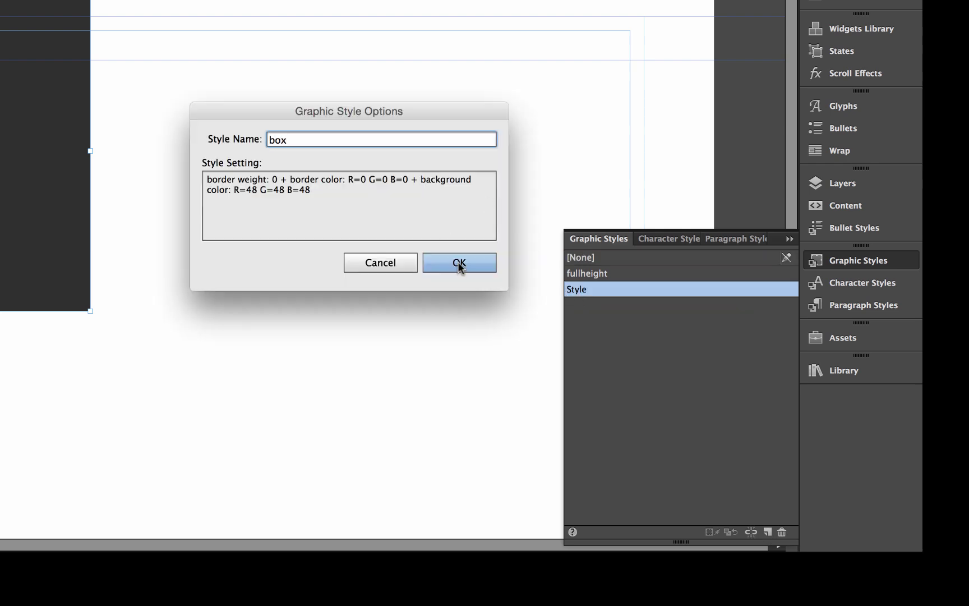
click(461, 264)
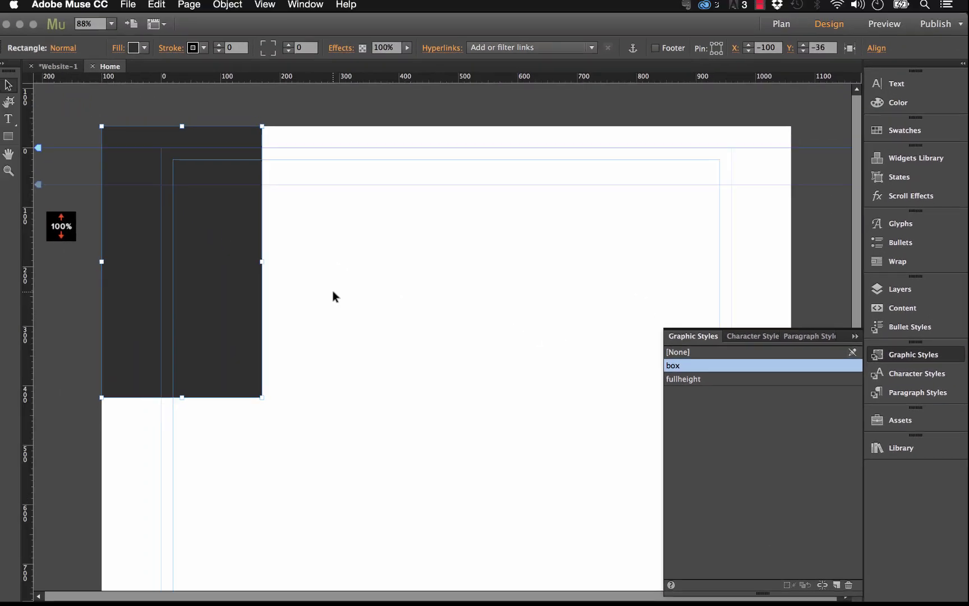
click(90, 236)
Change the 100% Height widget's Graphic Style Name from fullheight to box
click(66, 232)
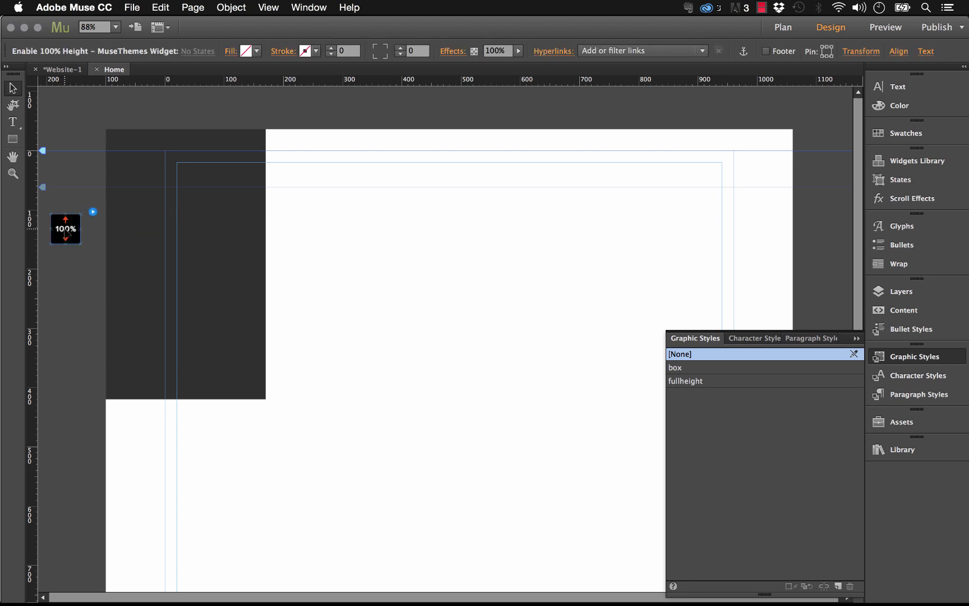
click(93, 212)
click(238, 285)
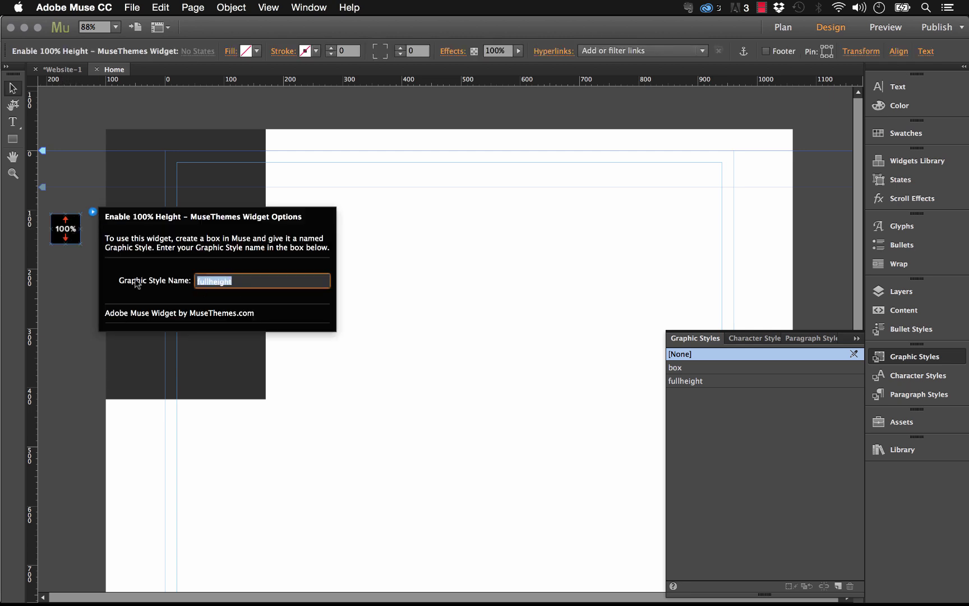
key(Return)
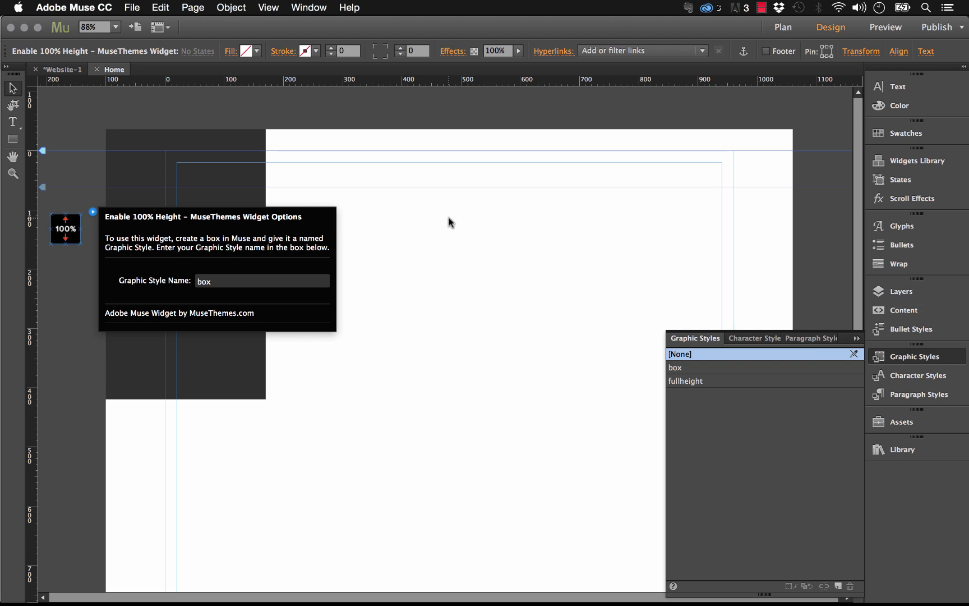
Stretch the dark sidebar rectangle down to about 700 px and slightly wider
click(418, 166)
scroll(393, 177, down, 5)
click(219, 218)
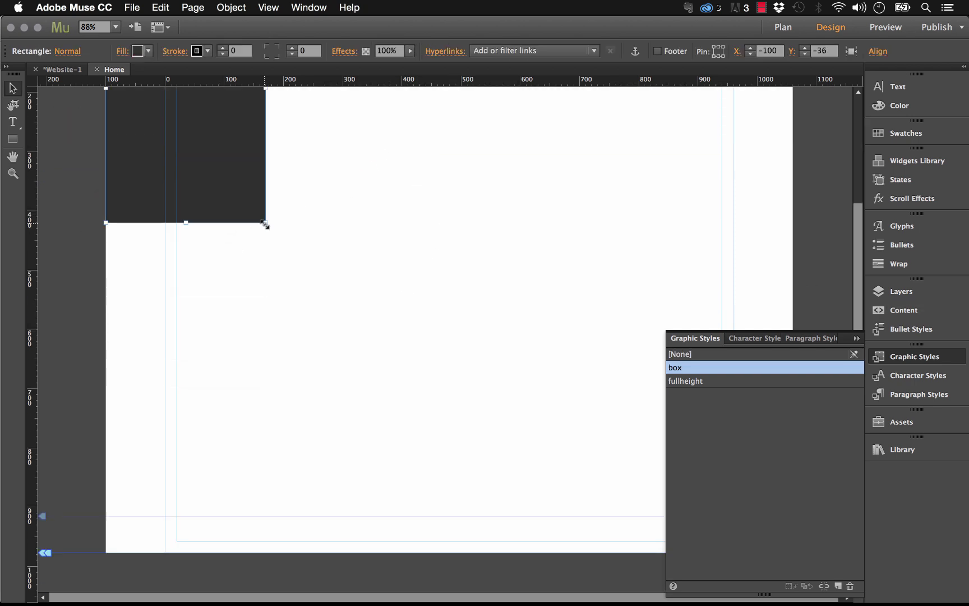
drag(265, 224, 279, 391)
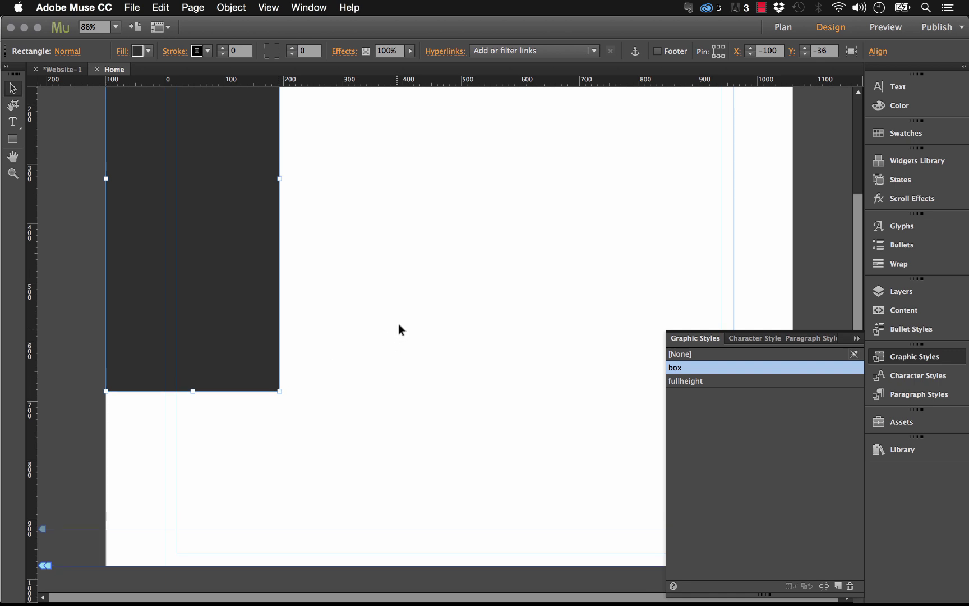
scroll(399, 325, up, 4)
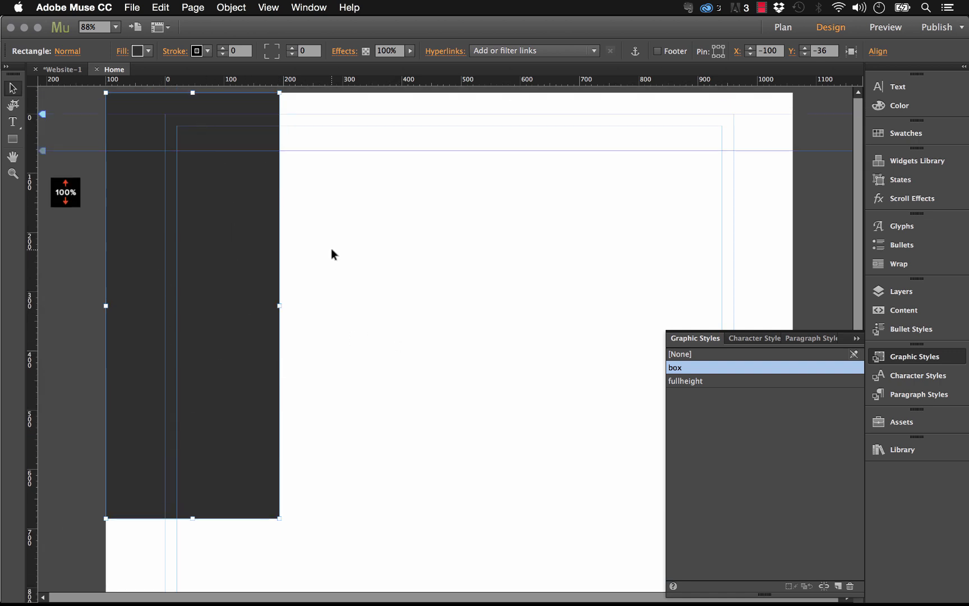
click(496, 226)
Recheck the stretched sidebar rectangle, then preview the page in the browser
click(144, 207)
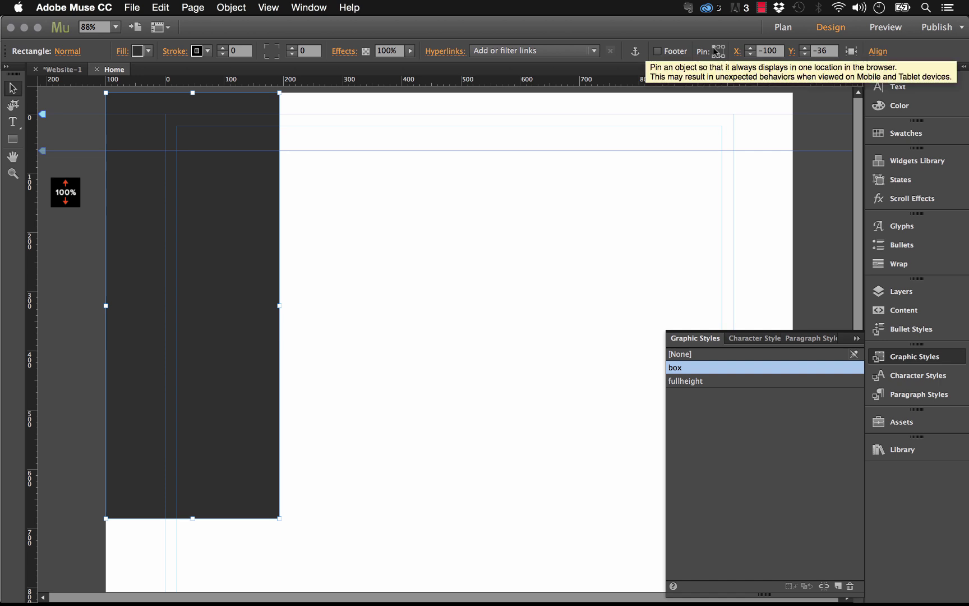
click(470, 215)
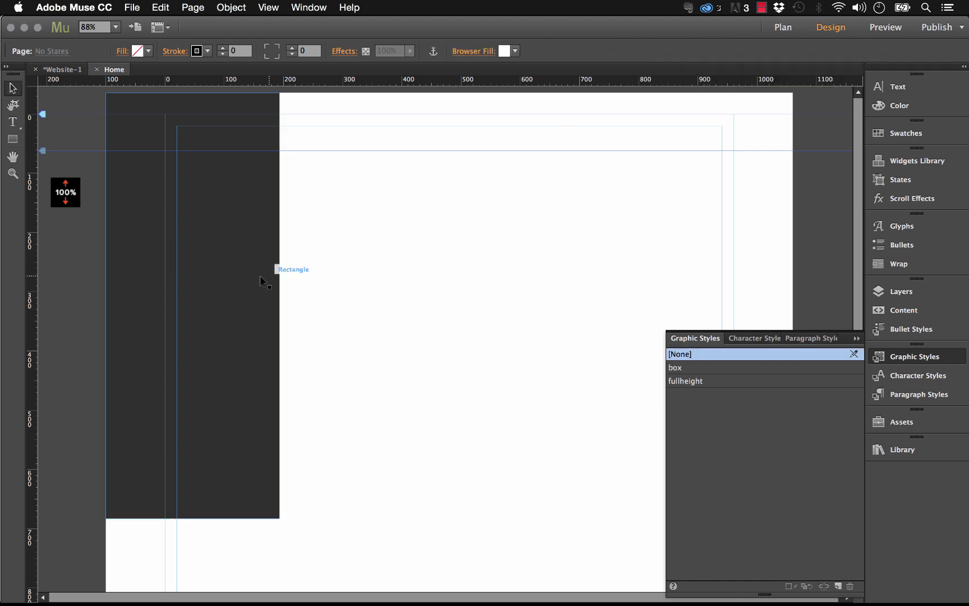
scroll(405, 289, down, 1)
scroll(405, 289, down, 5)
click(132, 8)
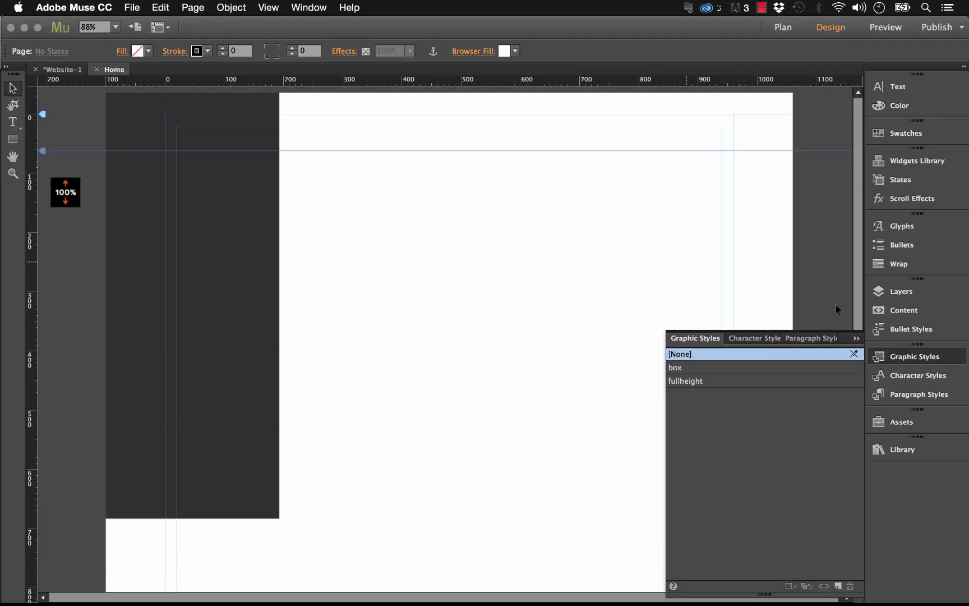
click(856, 338)
Draw a text frame on the dark sidebar with MENU in Proxima Nova
click(12, 122)
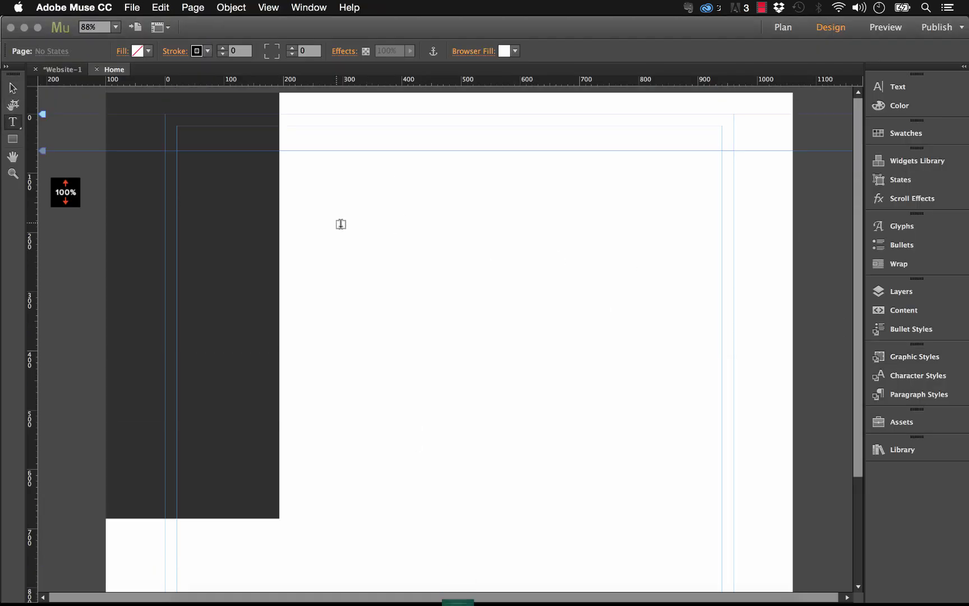
drag(138, 172, 240, 198)
text(NU)
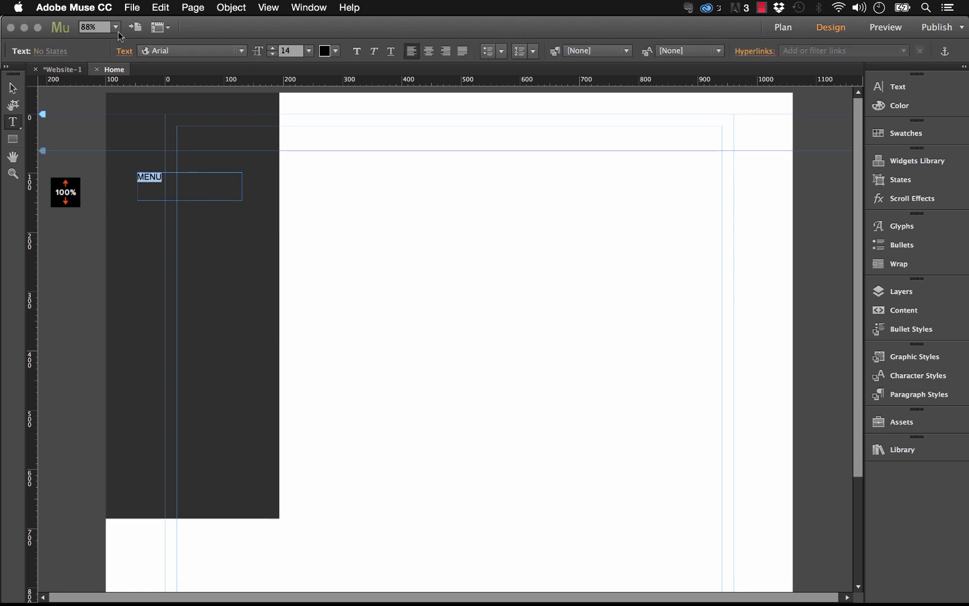
click(238, 52)
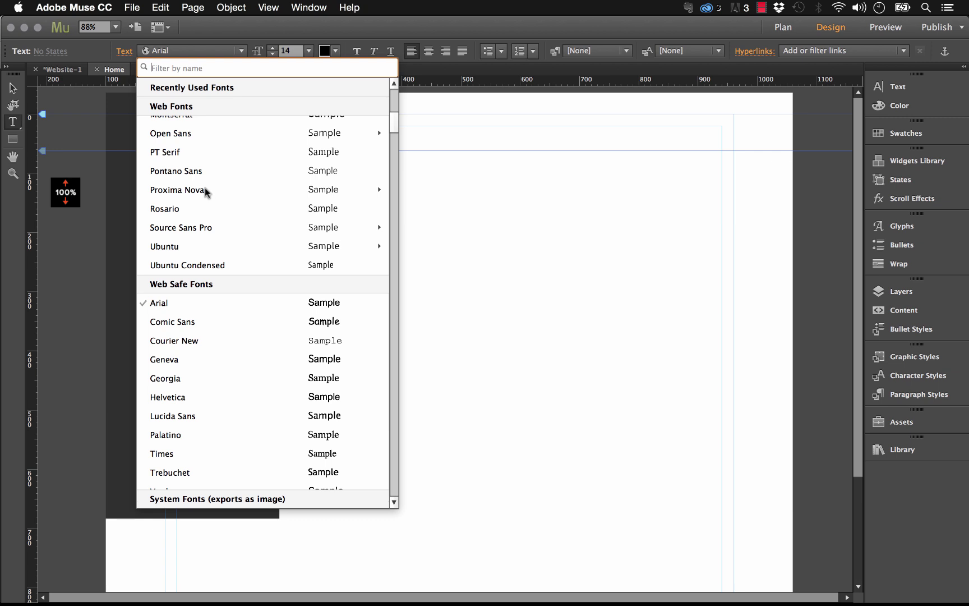
click(199, 191)
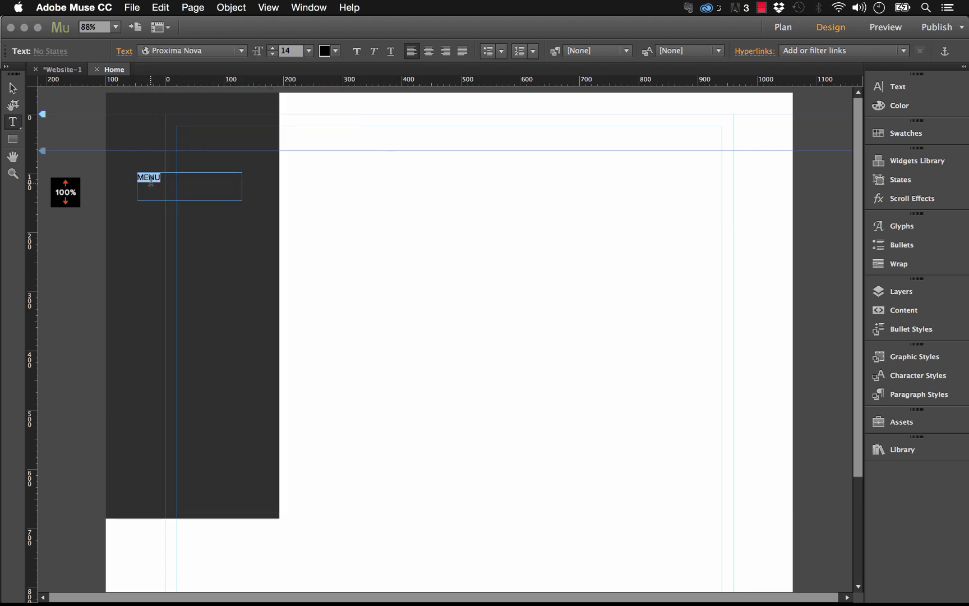
Make the MENU text size 27 and white
click(273, 49)
click(273, 50)
click(272, 50)
click(273, 50)
click(272, 49)
click(331, 51)
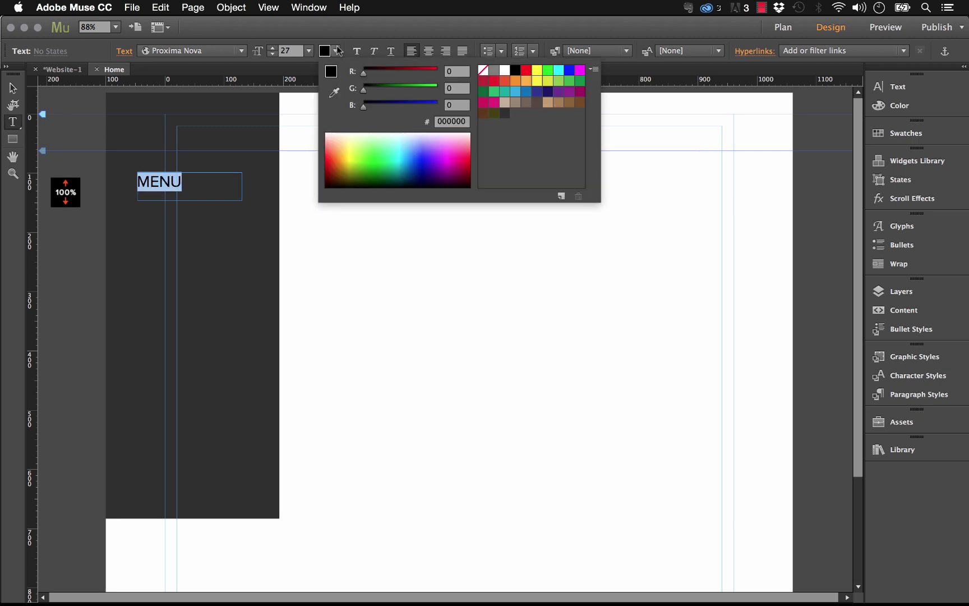
click(504, 70)
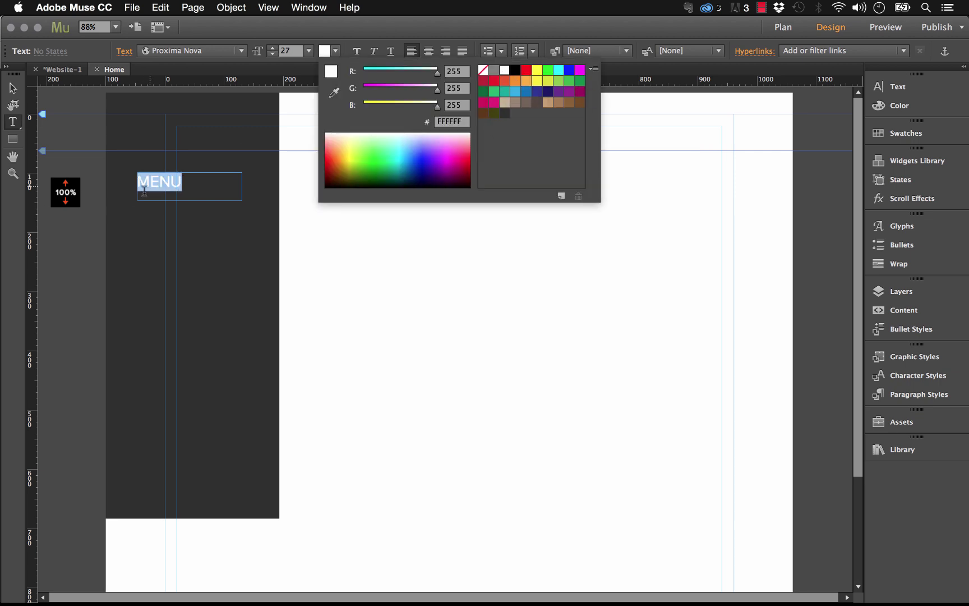
click(188, 184)
Centre-align MENU in its frame and move the frame onto the sidebar's centre
drag(207, 180, 179, 145)
click(12, 88)
double_click(178, 145)
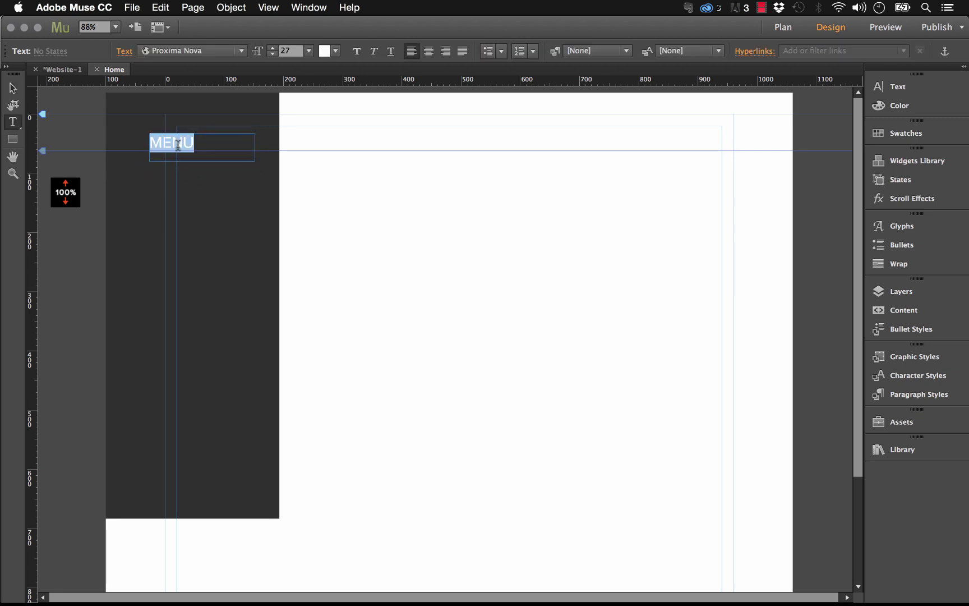
click(429, 51)
click(13, 88)
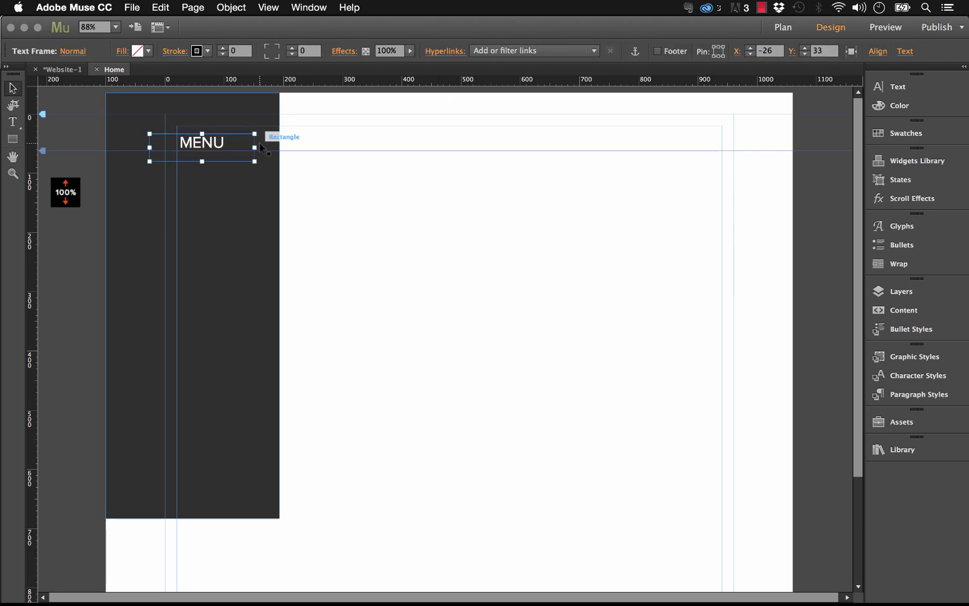
drag(211, 147, 200, 301)
Rename the three MENU copies to HOME, ABOUT and PORTFOLIO
click(180, 217)
double_click(181, 218)
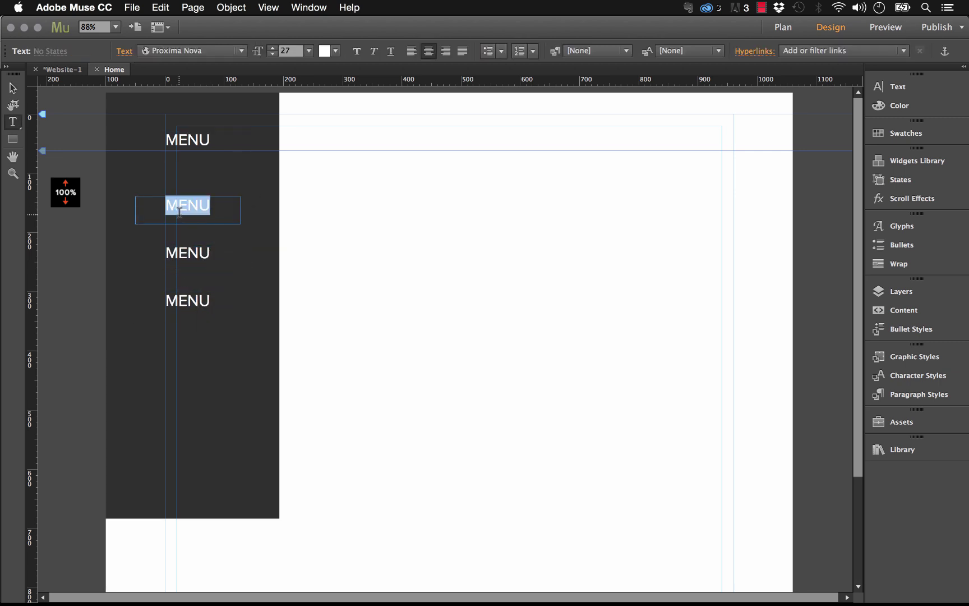
text(HOME)
double_click(209, 262)
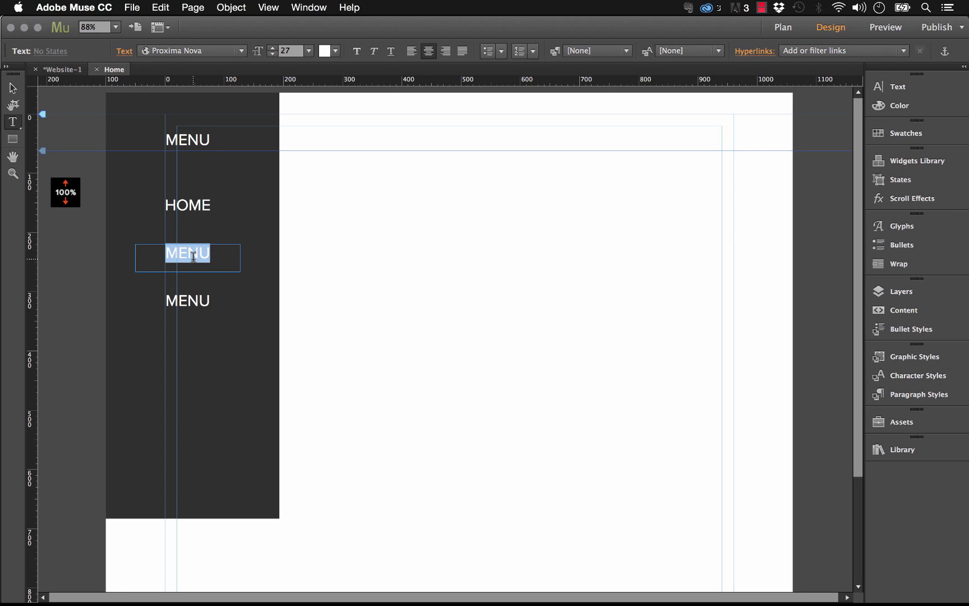
text(ABOUT)
double_click(211, 300)
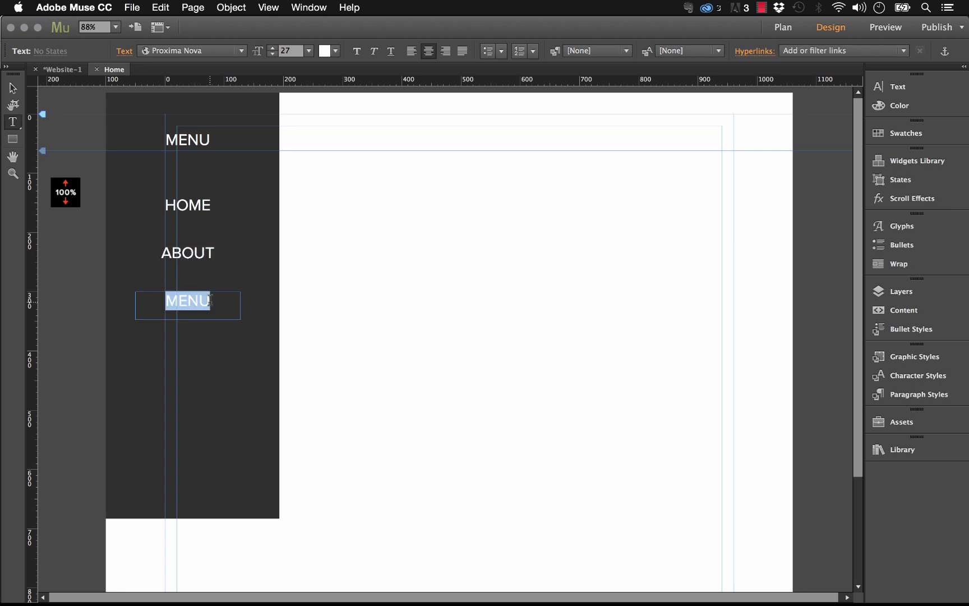
text(PORTFOLIO)
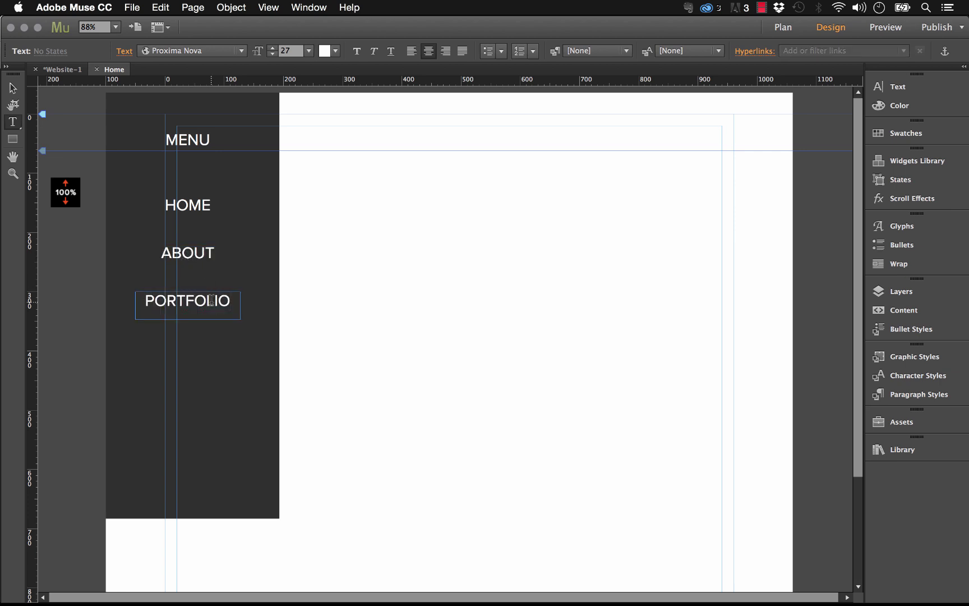
Set the HOME, ABOUT and PORTFOLIO labels to font size 20
click(12, 88)
shift+click(188, 253)
shift+click(188, 205)
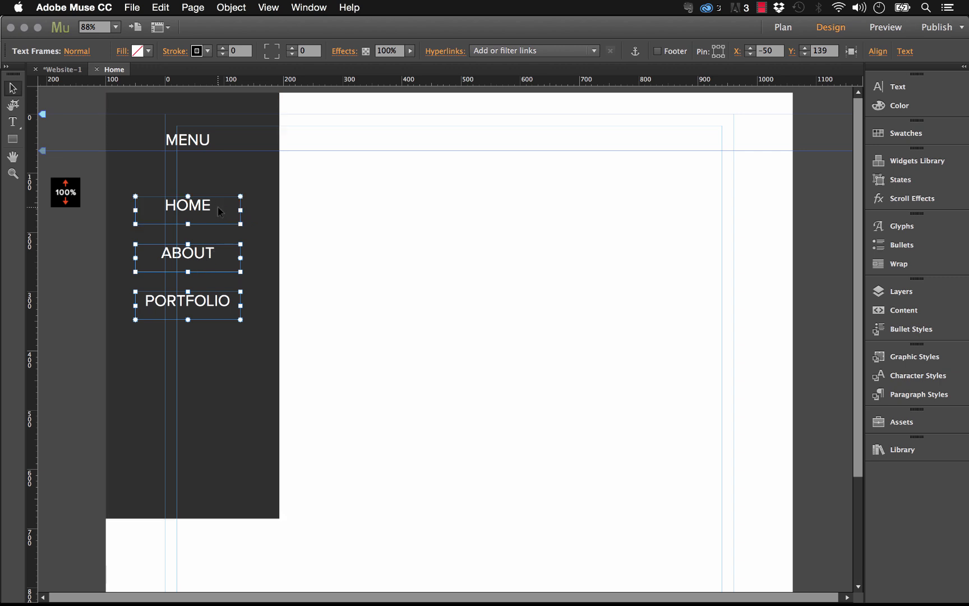
click(897, 86)
click(755, 119)
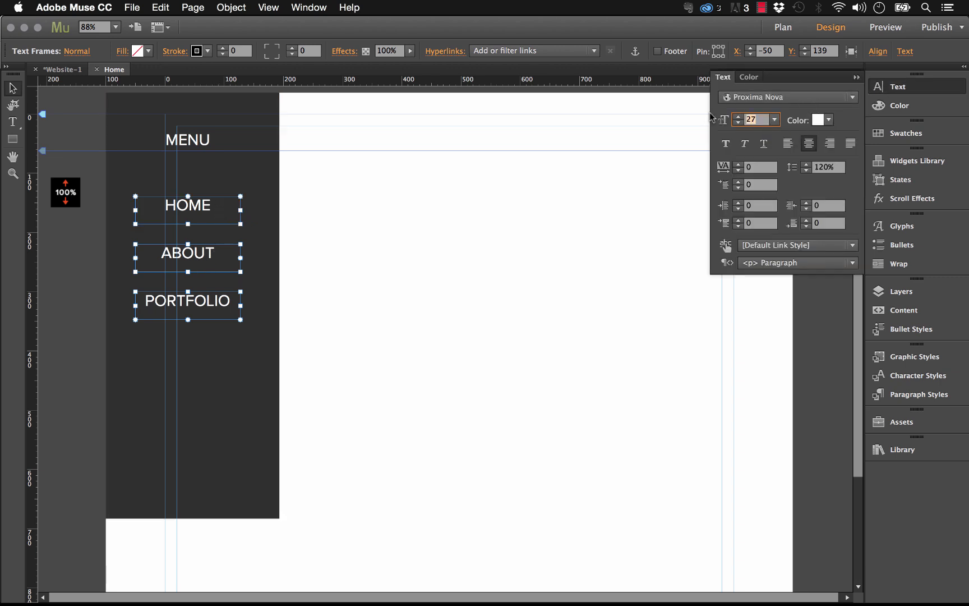
text(20)
key(Return)
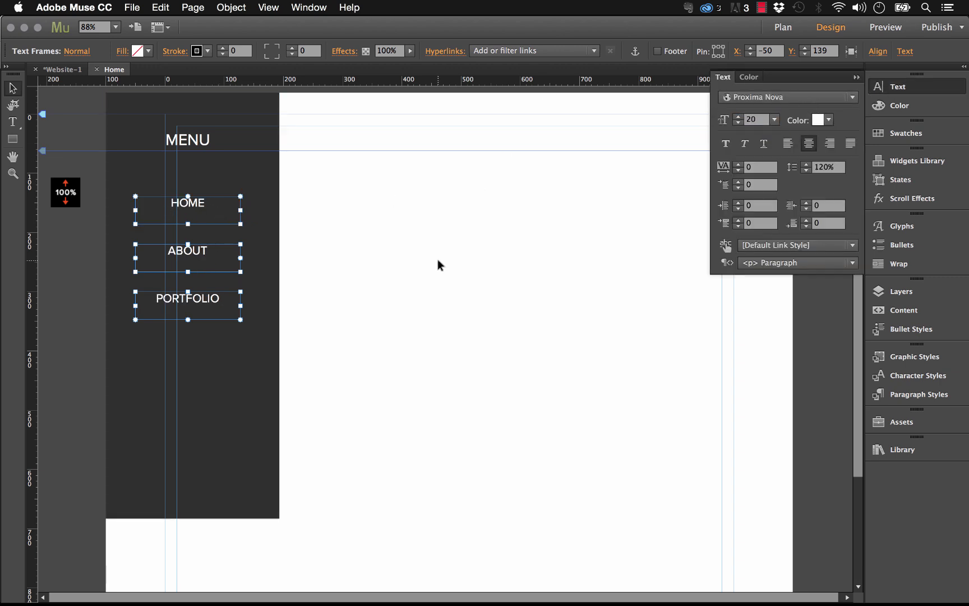
Colour the HOME, ABOUT and PORTFOLIO link text cyan
click(818, 120)
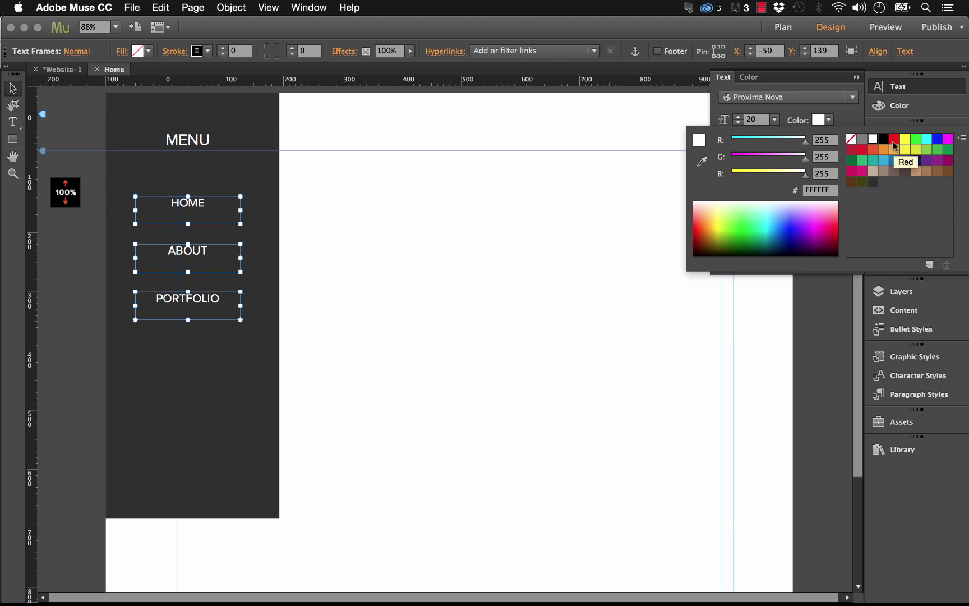
click(928, 142)
click(419, 255)
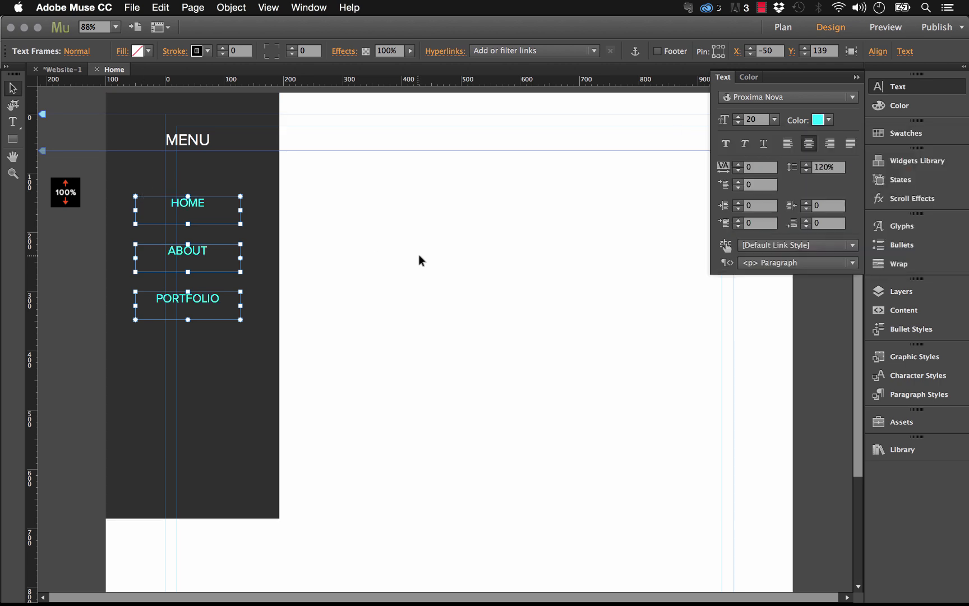
click(413, 218)
Space HOME, ABOUT and PORTFOLIO evenly lower down the sidebar, then select the whole sidebar
click(222, 315)
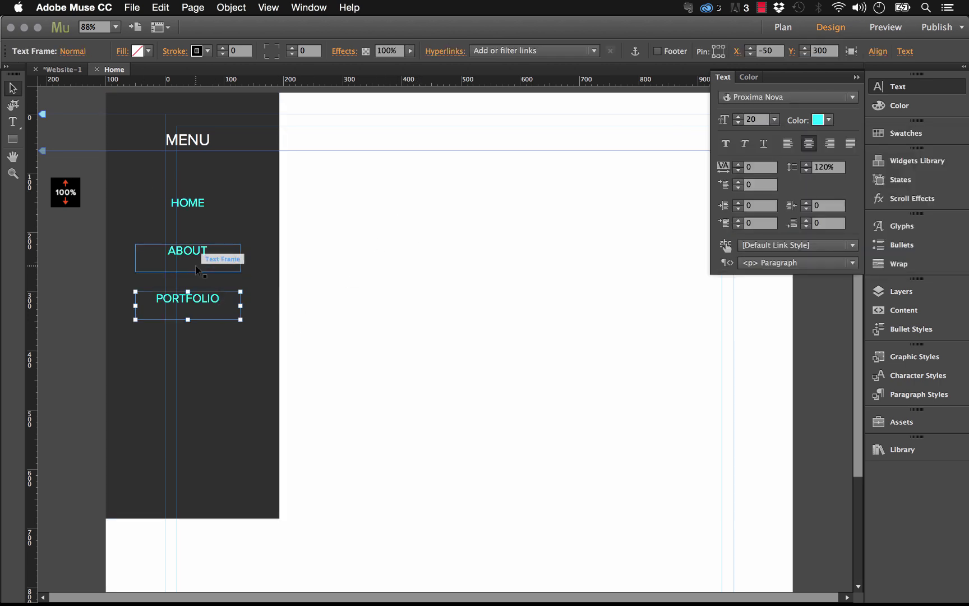
drag(202, 258, 201, 266)
click(201, 203)
drag(201, 203, 205, 215)
click(341, 387)
drag(341, 391, 196, 236)
click(342, 411)
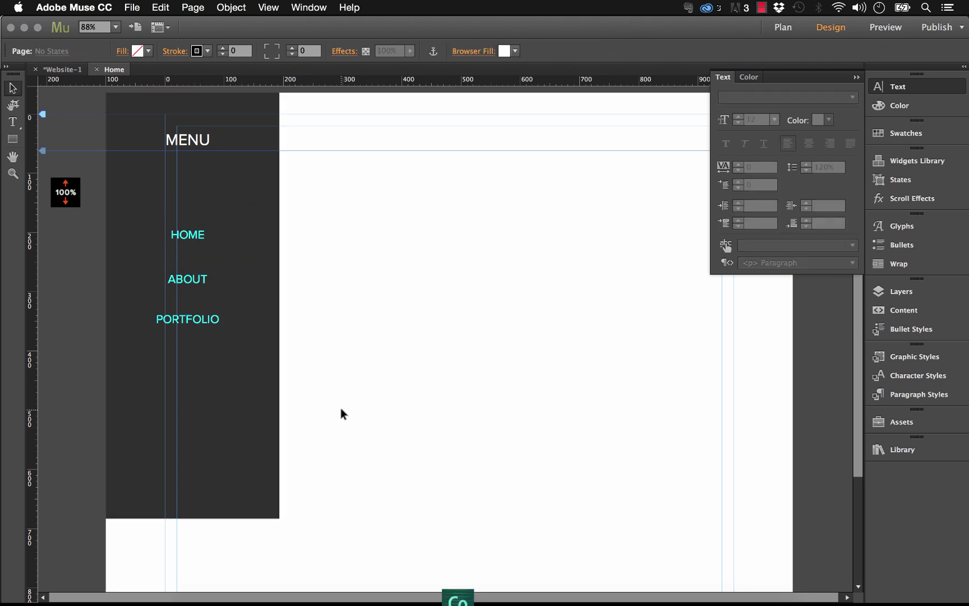
drag(346, 430, 135, 104)
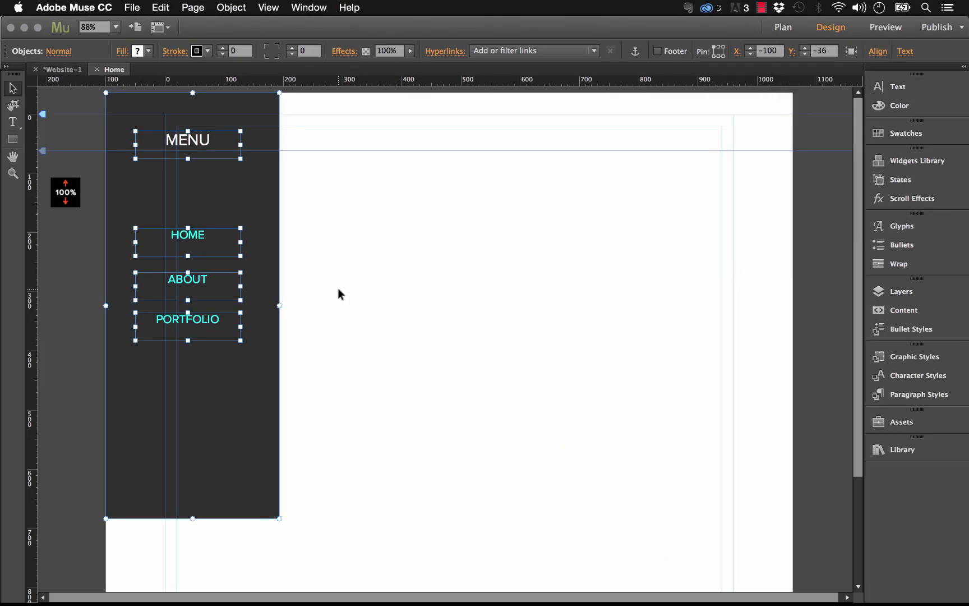
Draw a small rectangle right of the sidebar and fill it with black
click(337, 288)
click(13, 139)
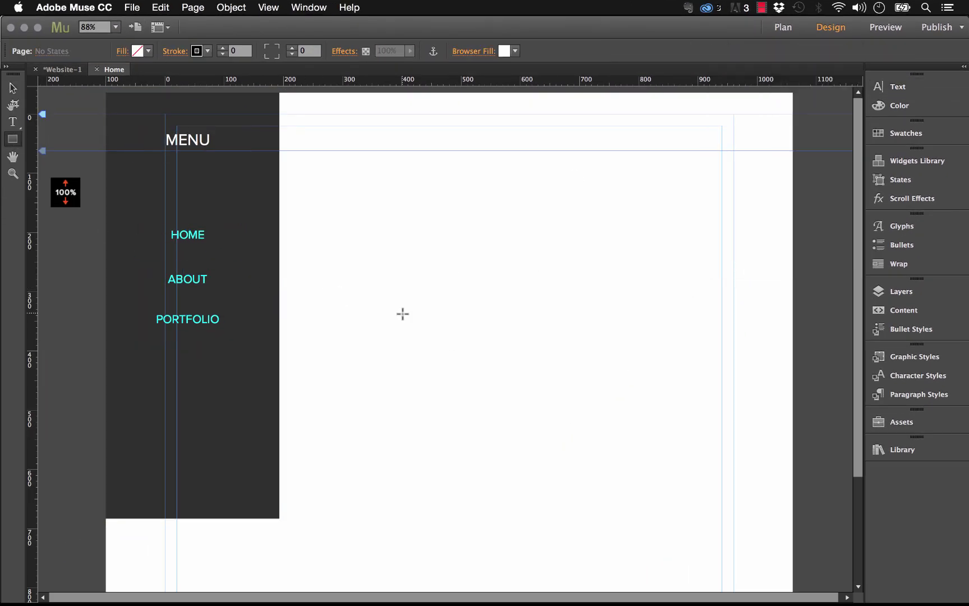
drag(403, 313, 480, 369)
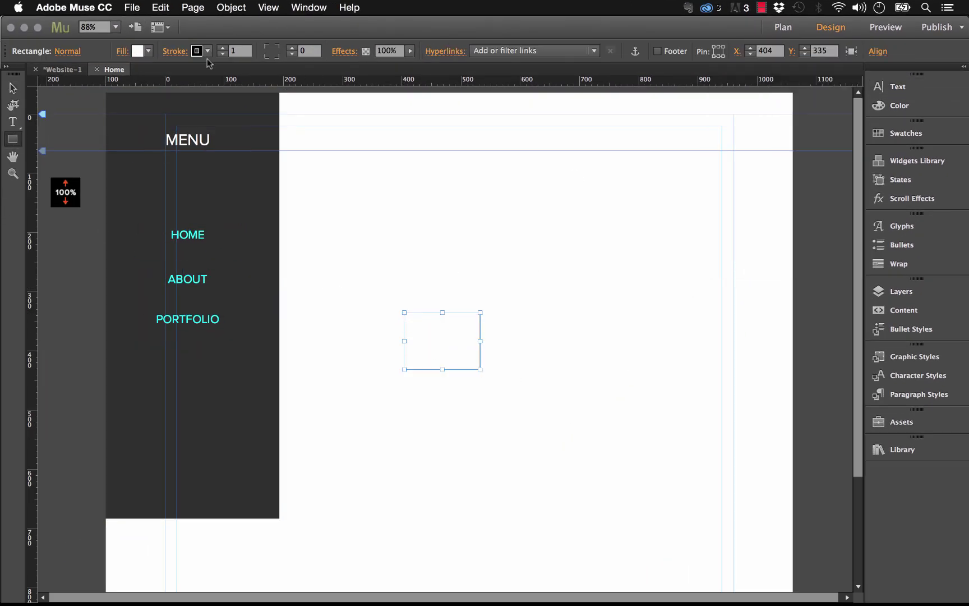
click(149, 51)
click(329, 70)
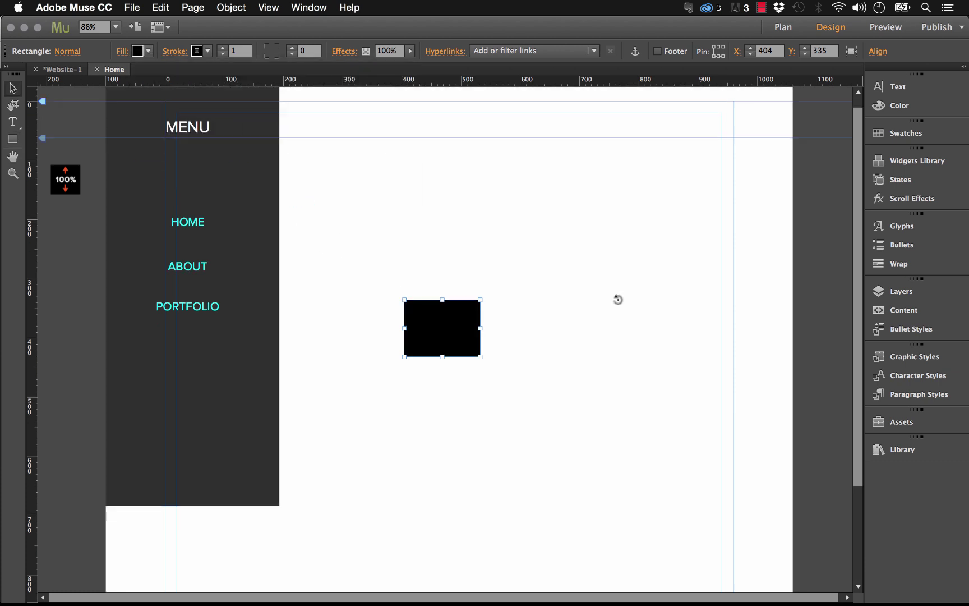
Drag the black rectangle far down the page to about Y 1586
scroll(617, 296, down, 4)
mouse_move(435, 595)
drag(434, 594, 457, 570)
drag(484, 519, 458, 560)
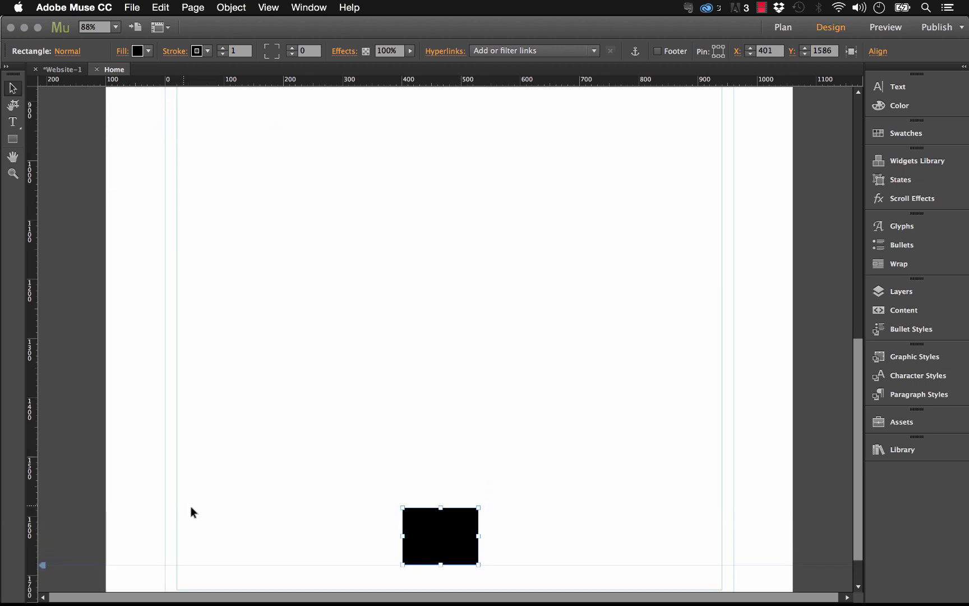
scroll(467, 495, up, 15)
click(461, 367)
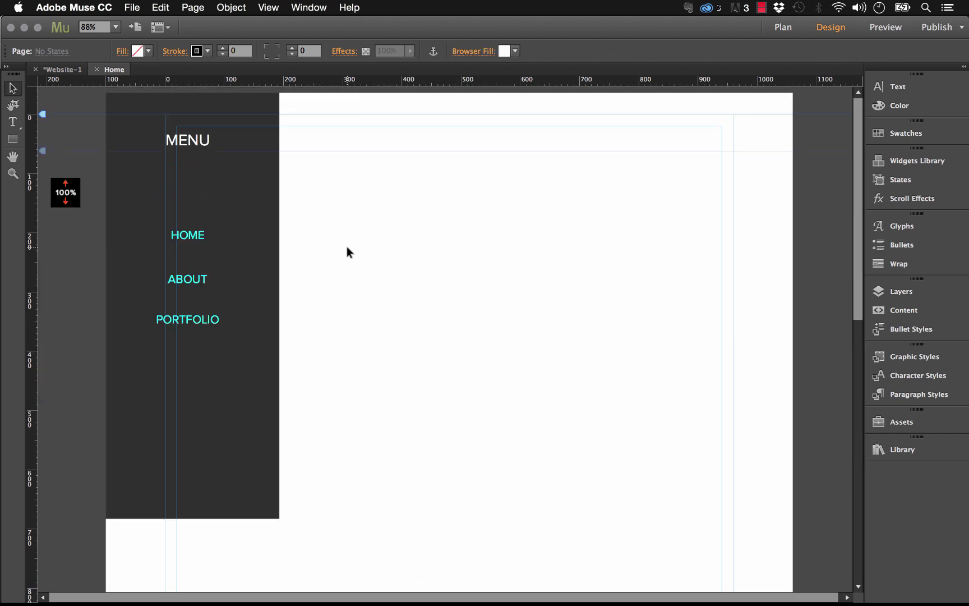
Preview the Home page in Firefox and return to Muse
click(132, 7)
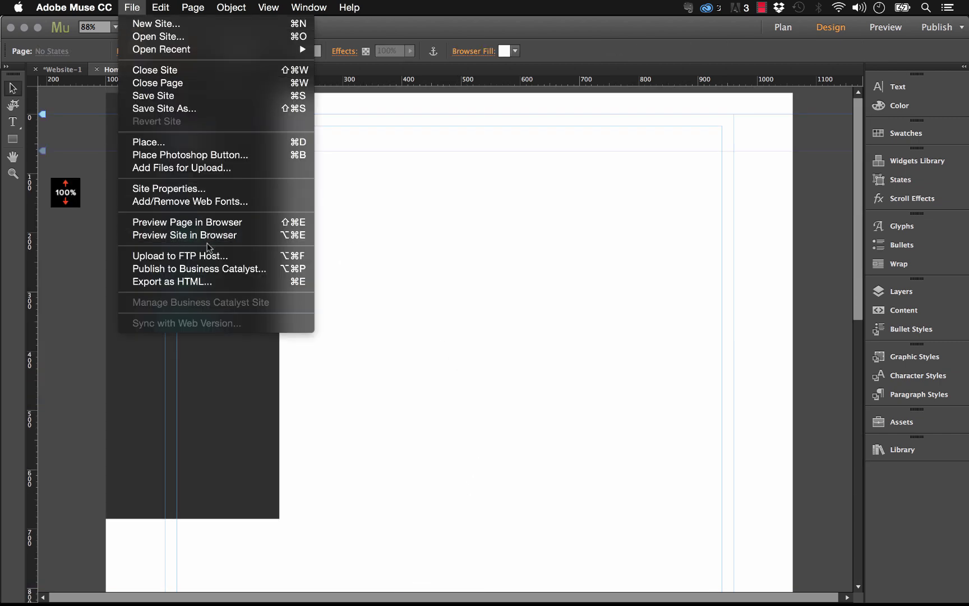
click(208, 220)
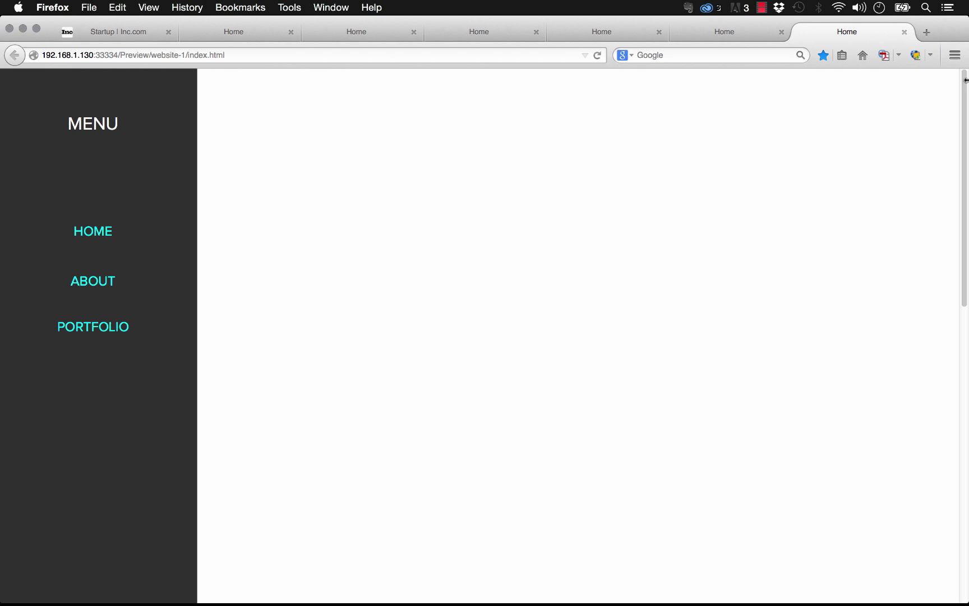
drag(965, 149, 952, 123)
mouse_move(270, 583)
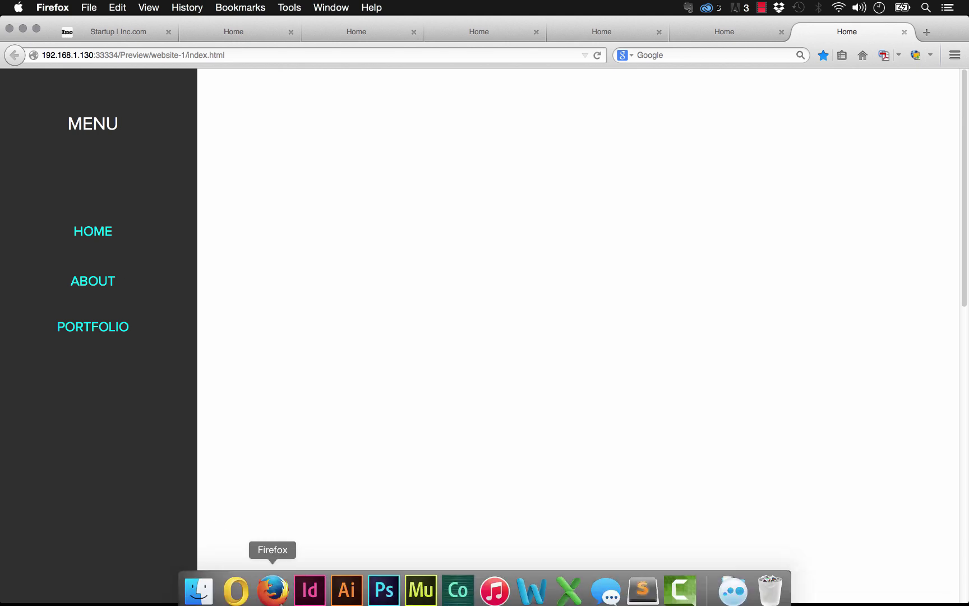
click(421, 581)
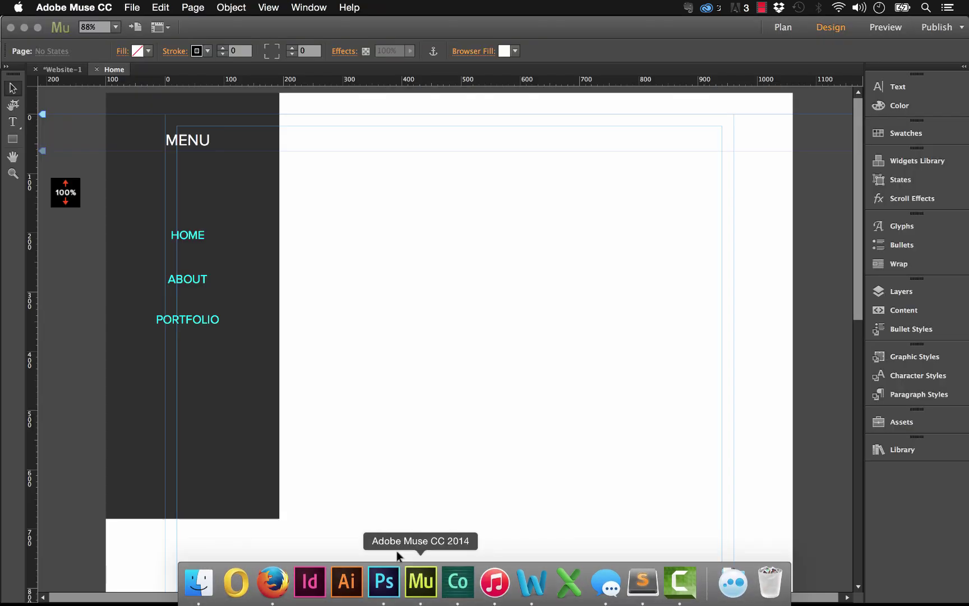
Delete the 100% height widget and preview the page in Firefox again
click(66, 193)
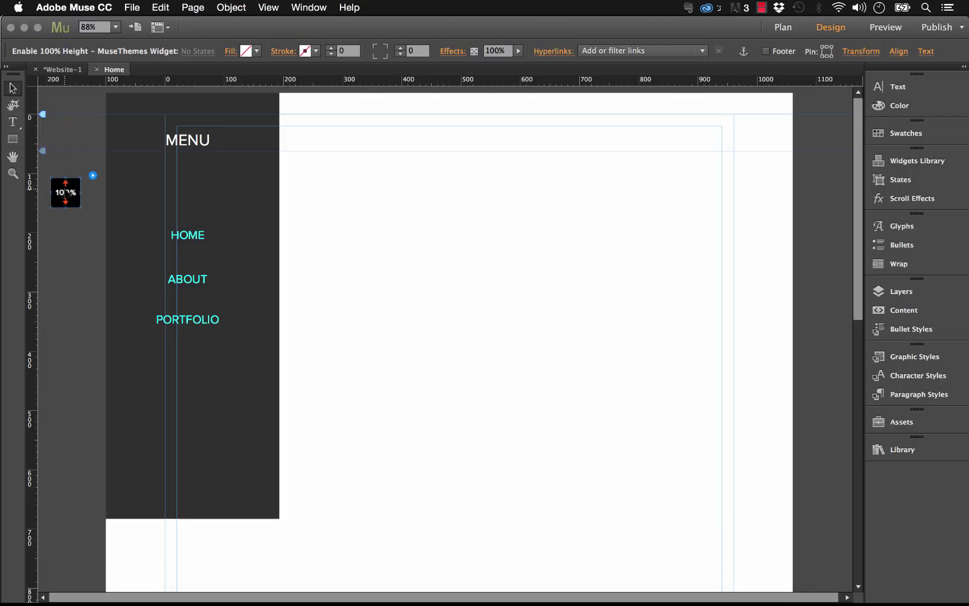
key(Delete)
click(132, 8)
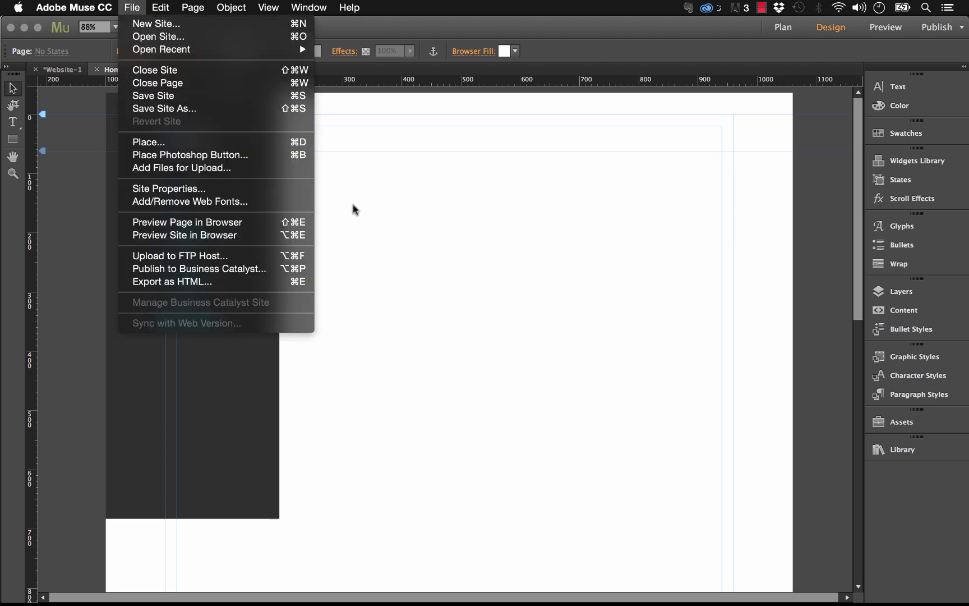
click(208, 222)
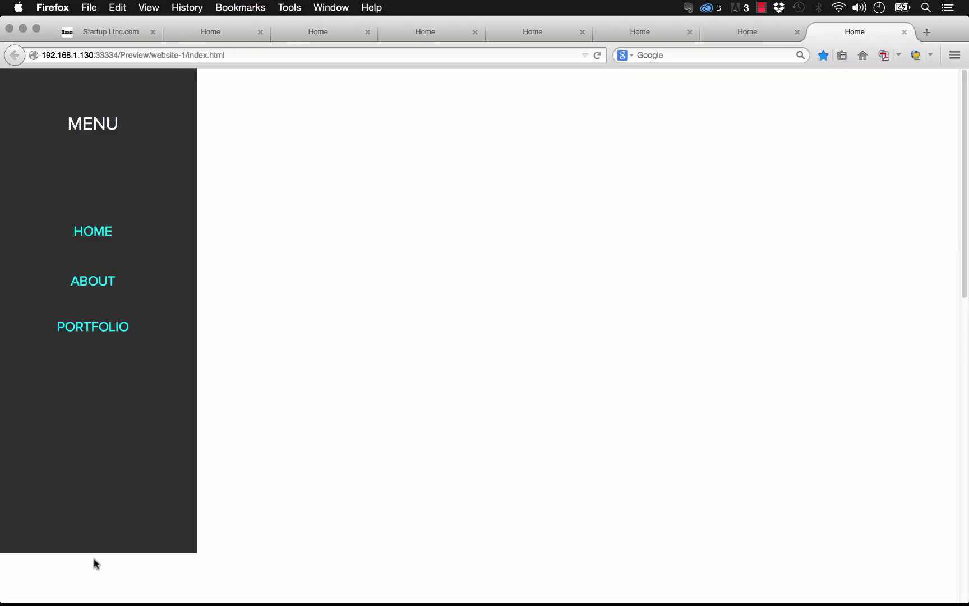
mouse_move(635, 604)
click(422, 580)
scroll(173, 402, down, 8)
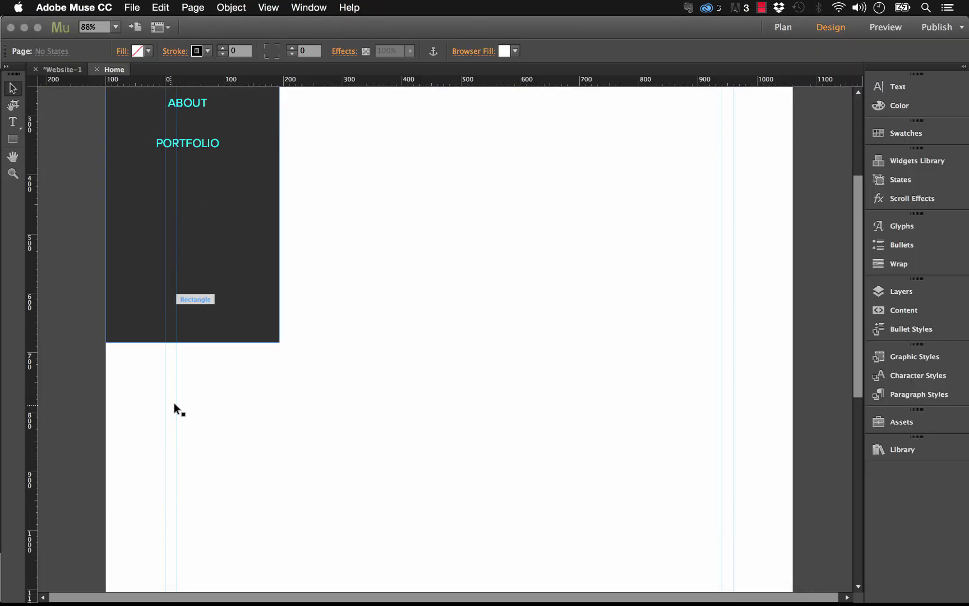
click(195, 273)
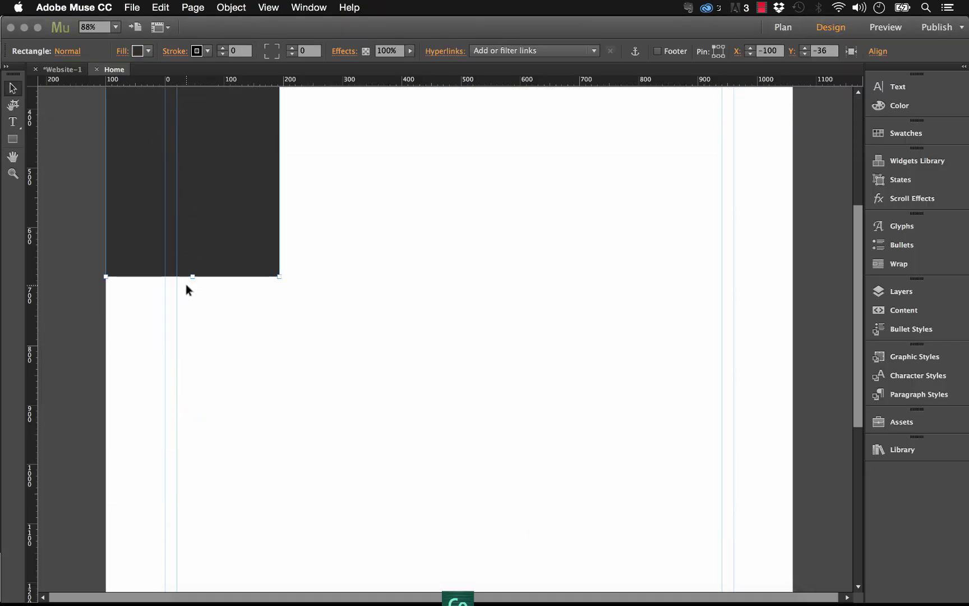
drag(192, 276, 209, 501)
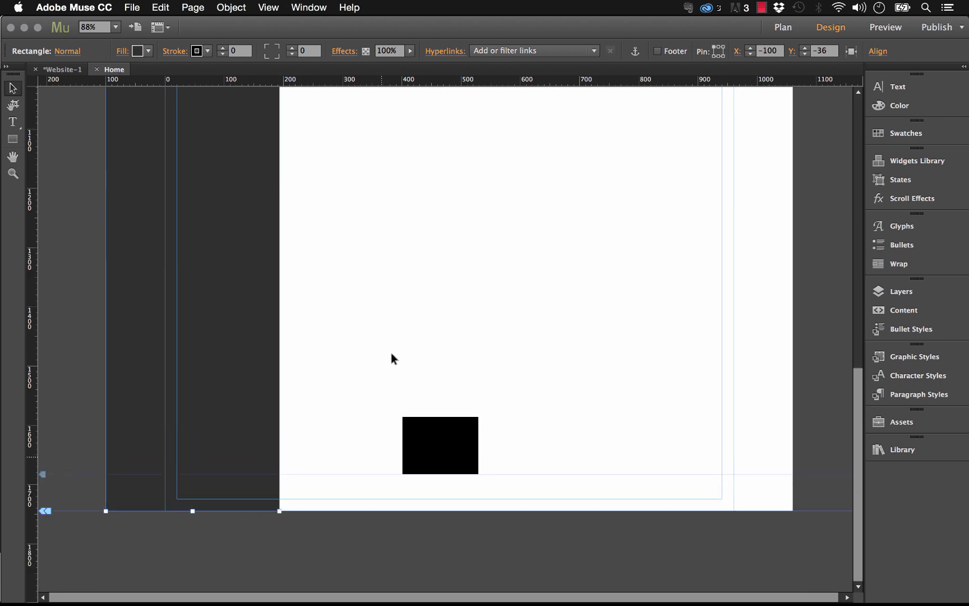
scroll(393, 351, up, 15)
click(394, 347)
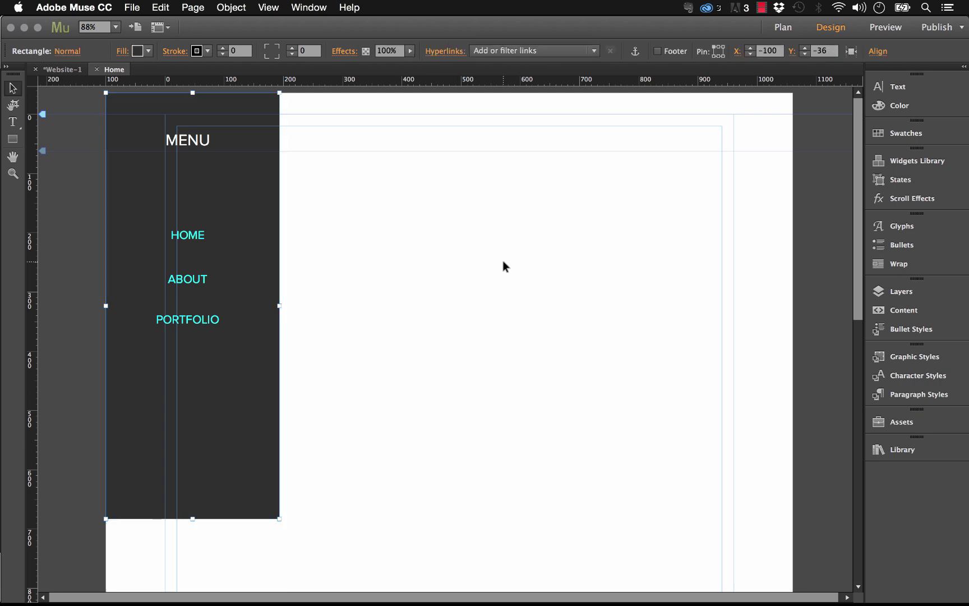
Restore the deleted 100% height widget and move MENU about 50 px lower
key(super+v)
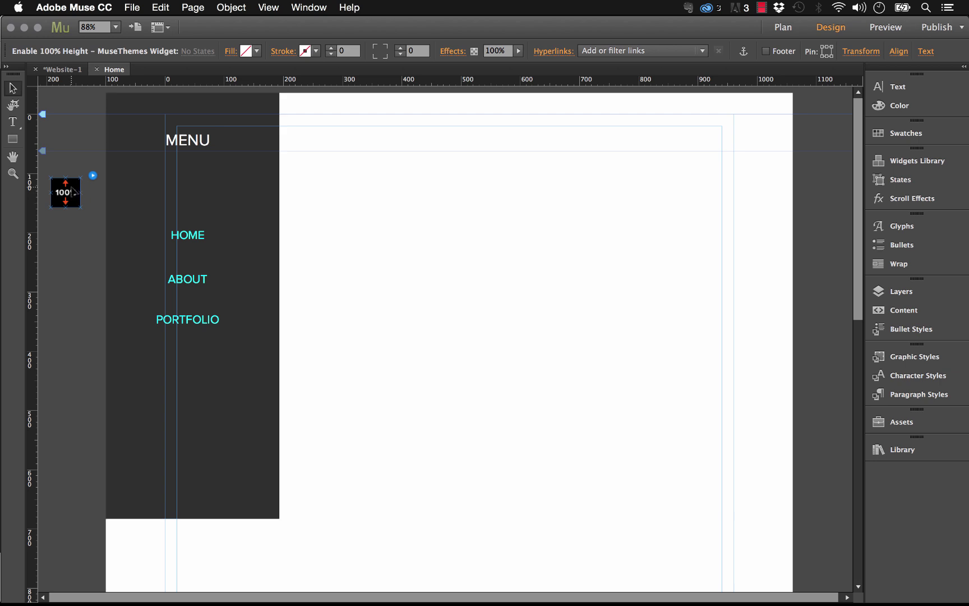
click(443, 157)
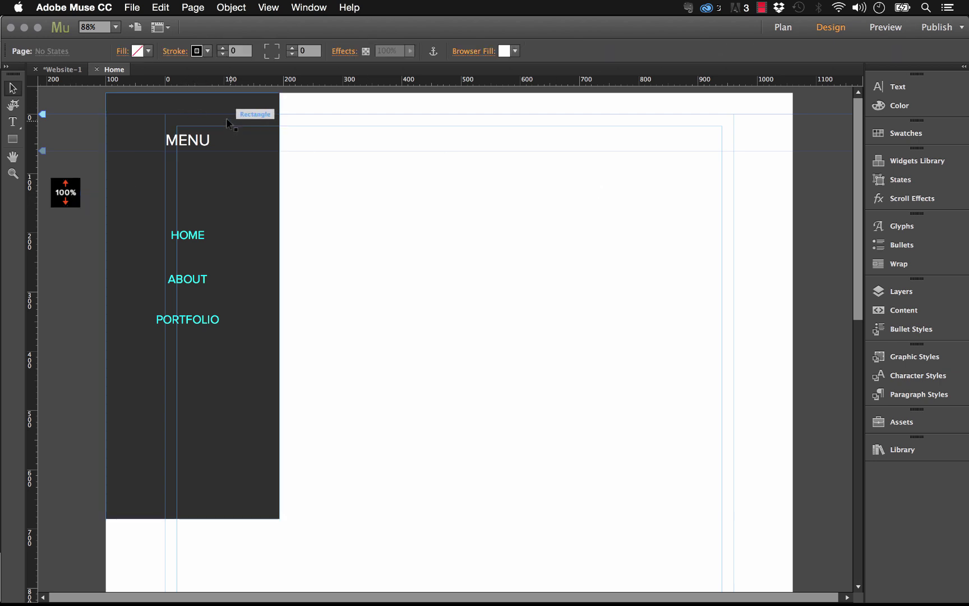
drag(220, 134, 215, 164)
click(393, 192)
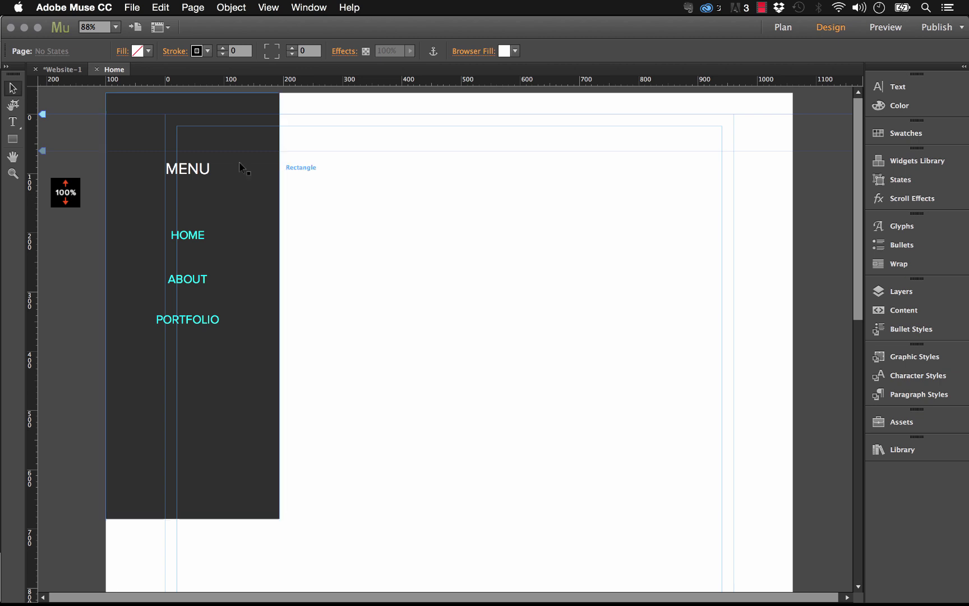
Check the 100% height widget's settings and nudge it up and right in the margin
click(66, 193)
click(93, 175)
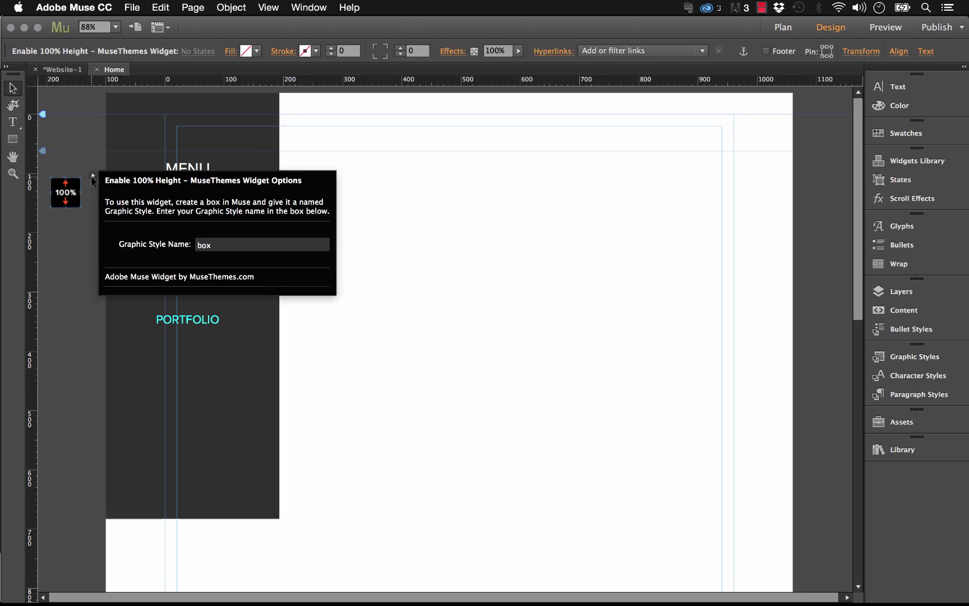
click(60, 207)
drag(69, 198, 76, 184)
click(78, 125)
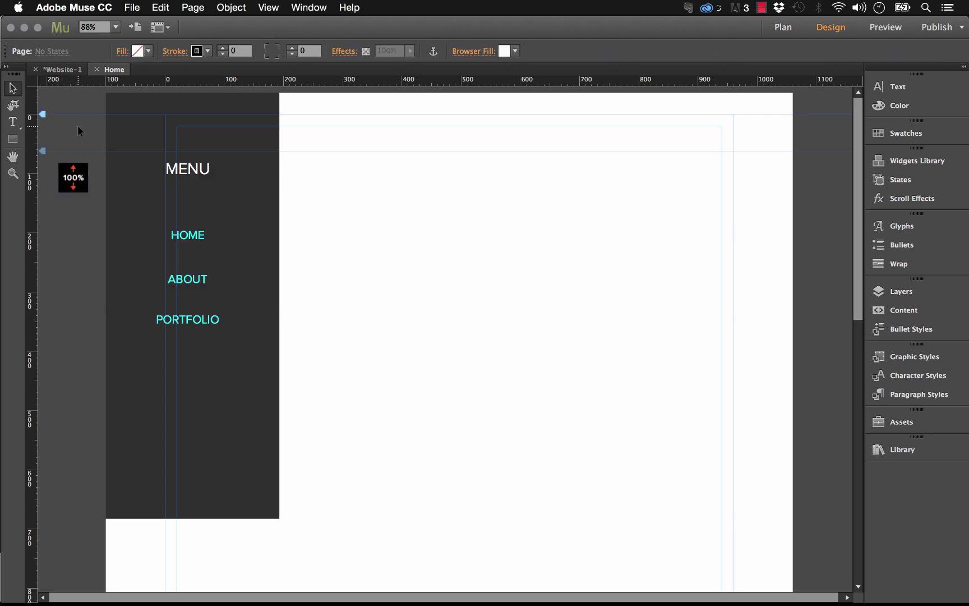